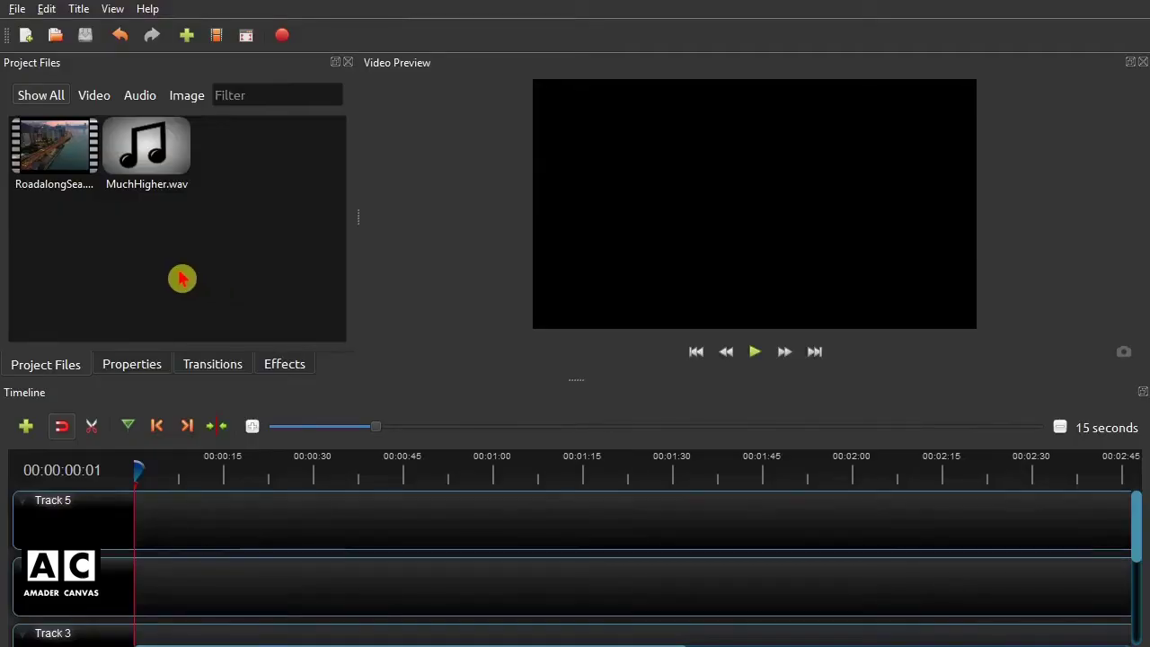
# Place the RoadalongSea.mp4 video clip at the start of Track 5.
pyautogui.click(54, 155)
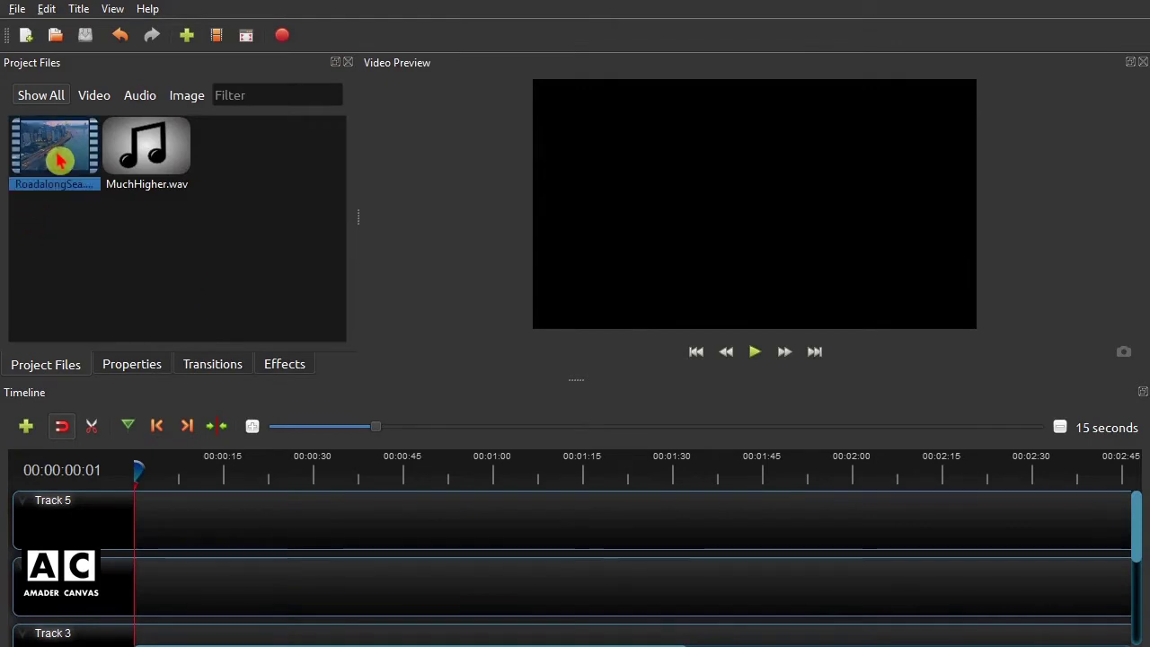
pyautogui.click(186, 171)
pyautogui.click(262, 239)
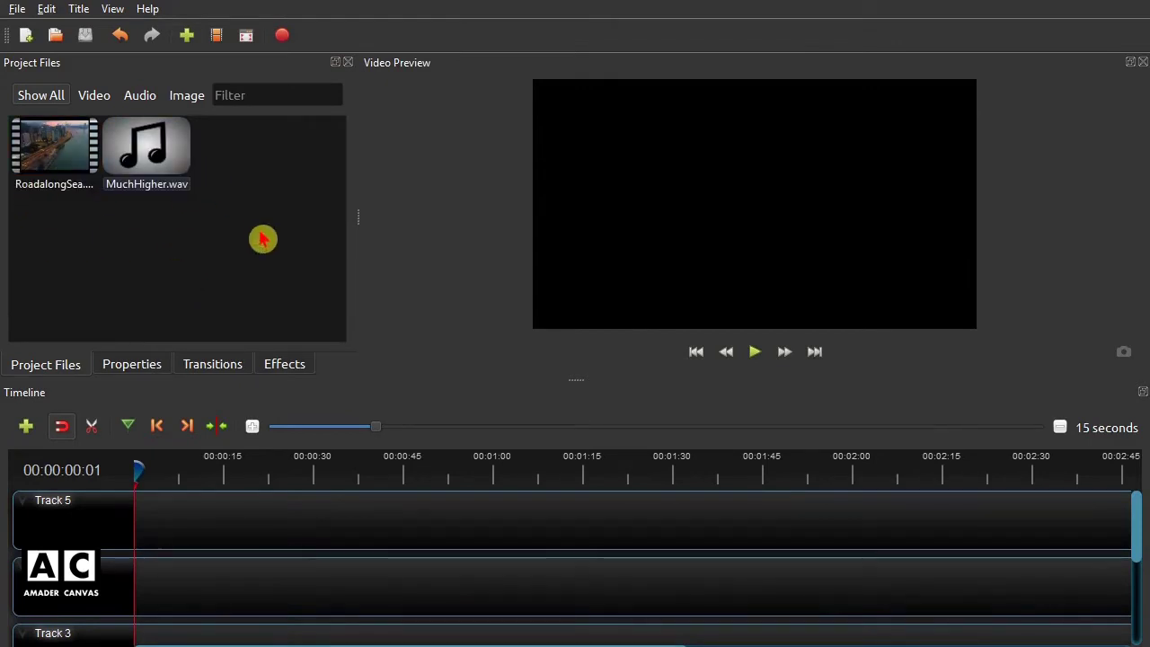
pyautogui.click(59, 148)
pyautogui.moveTo(59, 148); pyautogui.dragTo(173, 525)
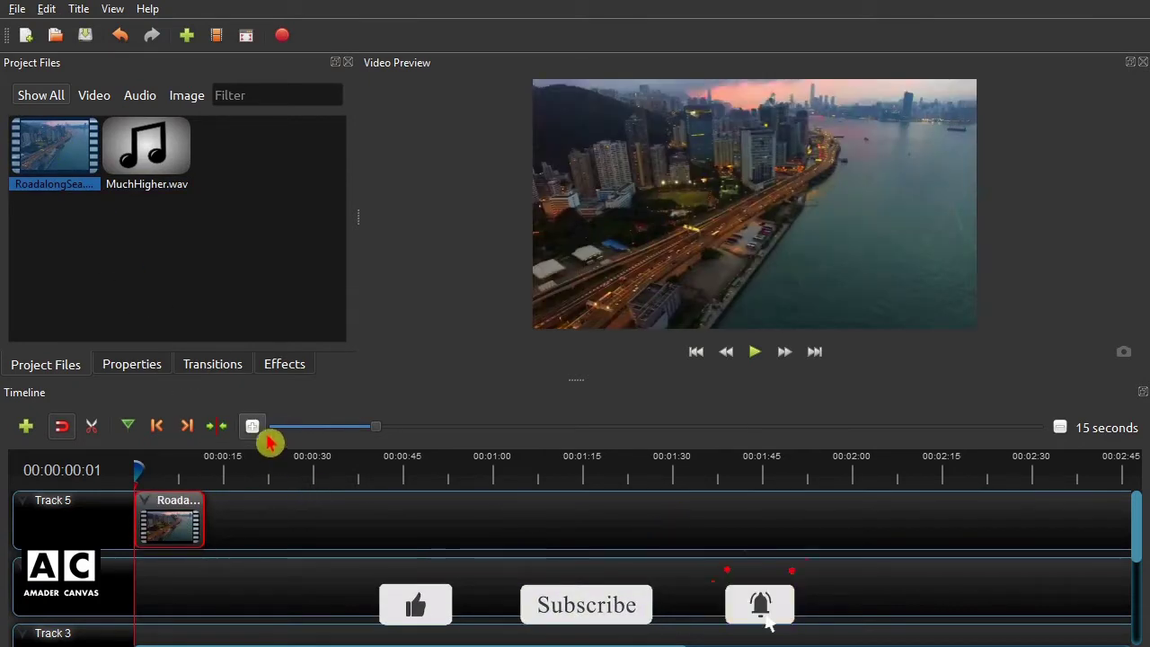
pyautogui.scroll(-3, 259, 431)
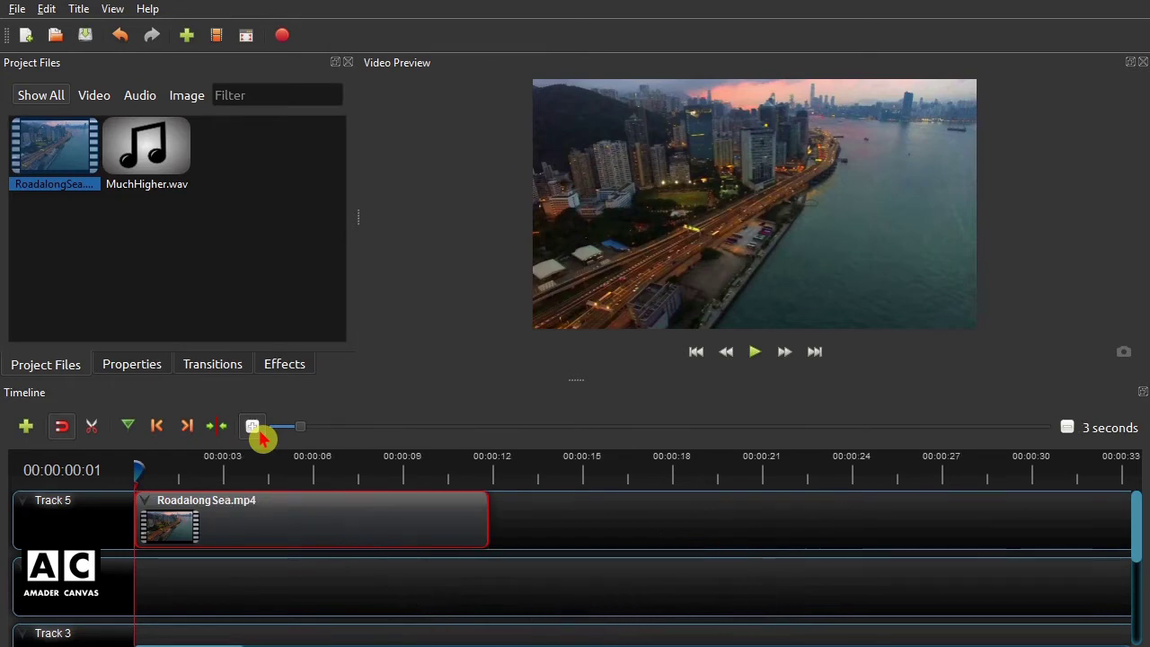
pyautogui.scroll(-2, 260, 435)
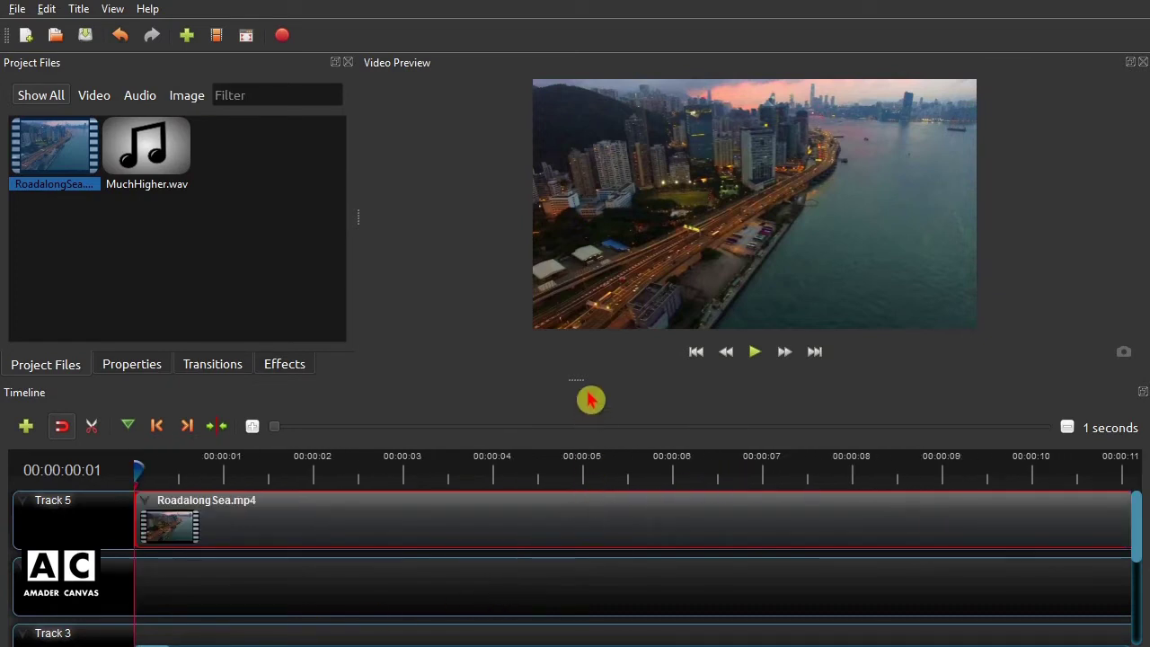
# Play the RoadalongSea.mp4 clip in a temporarily enlarged video preview.
pyautogui.moveTo(577, 378); pyautogui.dragTo(561, 464)
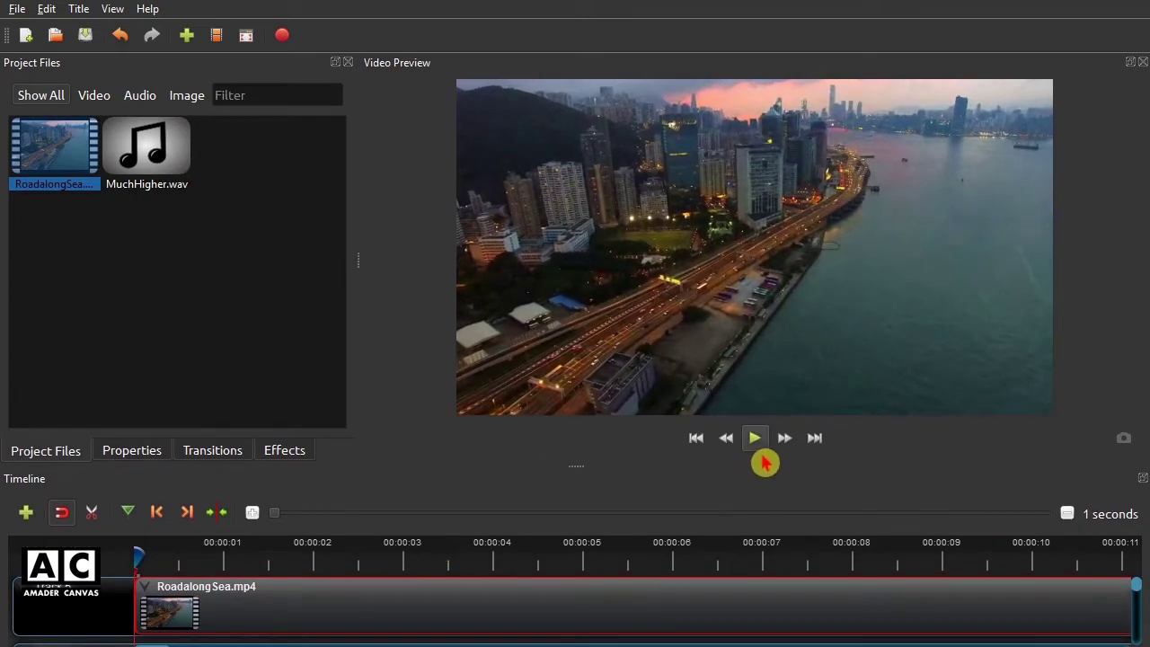
pyautogui.click(755, 438)
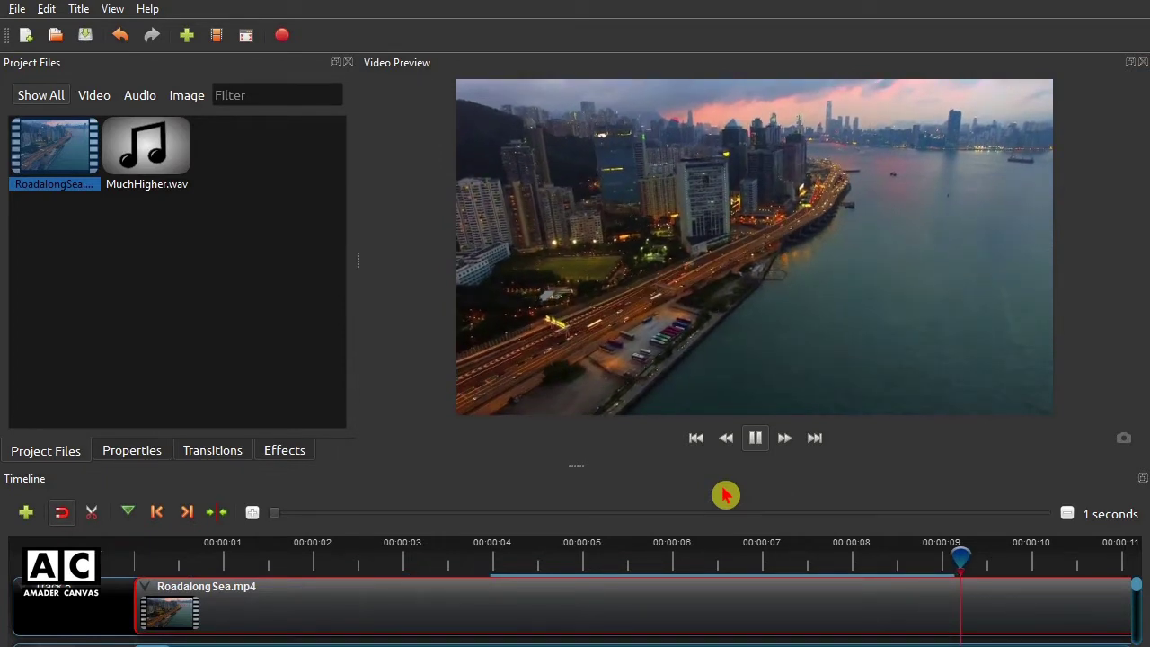
pyautogui.moveTo(576, 465); pyautogui.dragTo(580, 346)
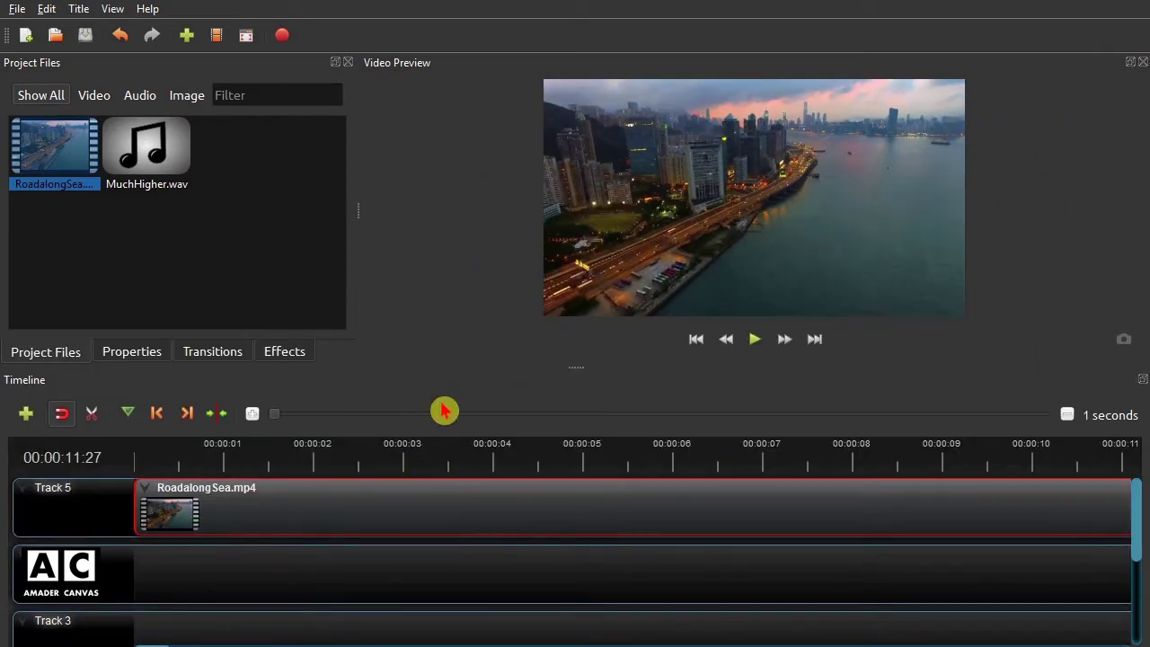
# Place MuchHigher.wav at the start of the track directly below Track 5 and display its waveform.
pyautogui.click(169, 149)
pyautogui.moveTo(166, 147); pyautogui.dragTo(151, 596)
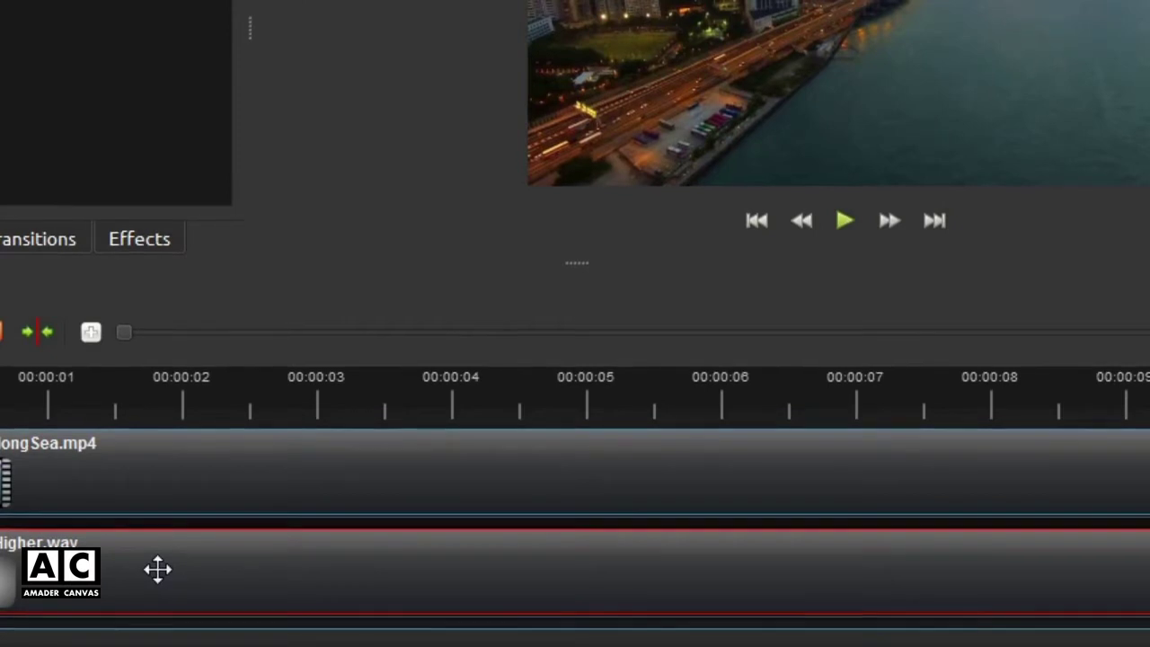
pyautogui.rightClick(177, 590)
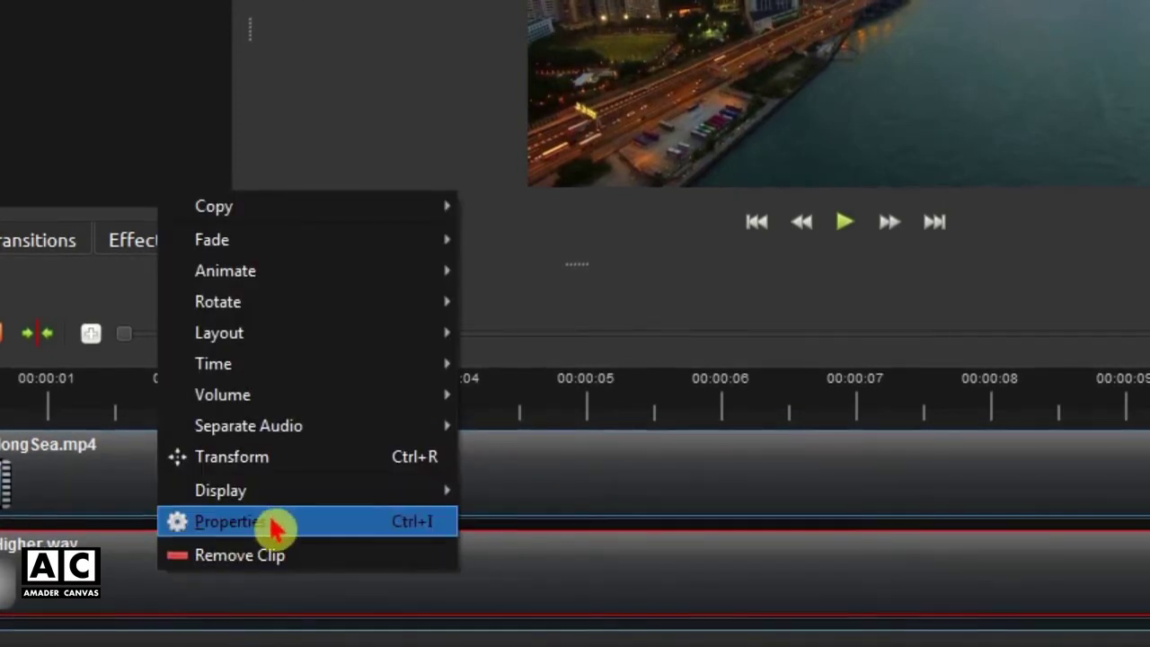
pyautogui.moveTo(297, 496)
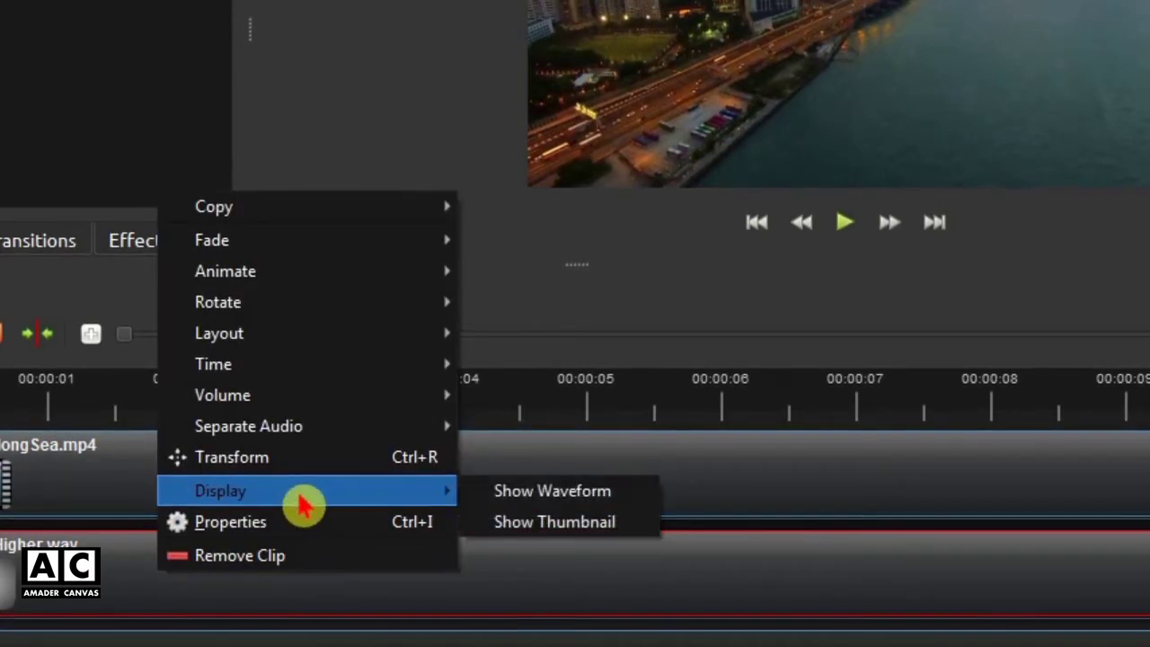
pyautogui.click(636, 495)
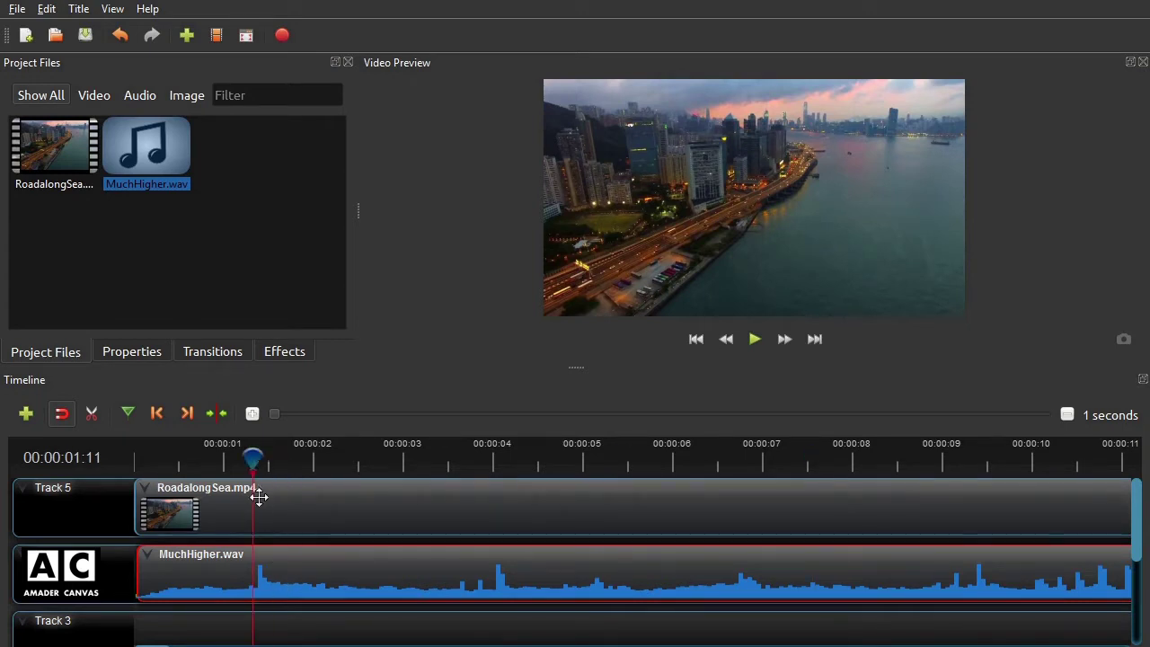
# Add a timeline marker at the first peak of the MuchHigher.wav waveform, at 00:00:01:13.
pyautogui.click(254, 462)
pyautogui.moveTo(254, 457); pyautogui.dragTo(263, 456)
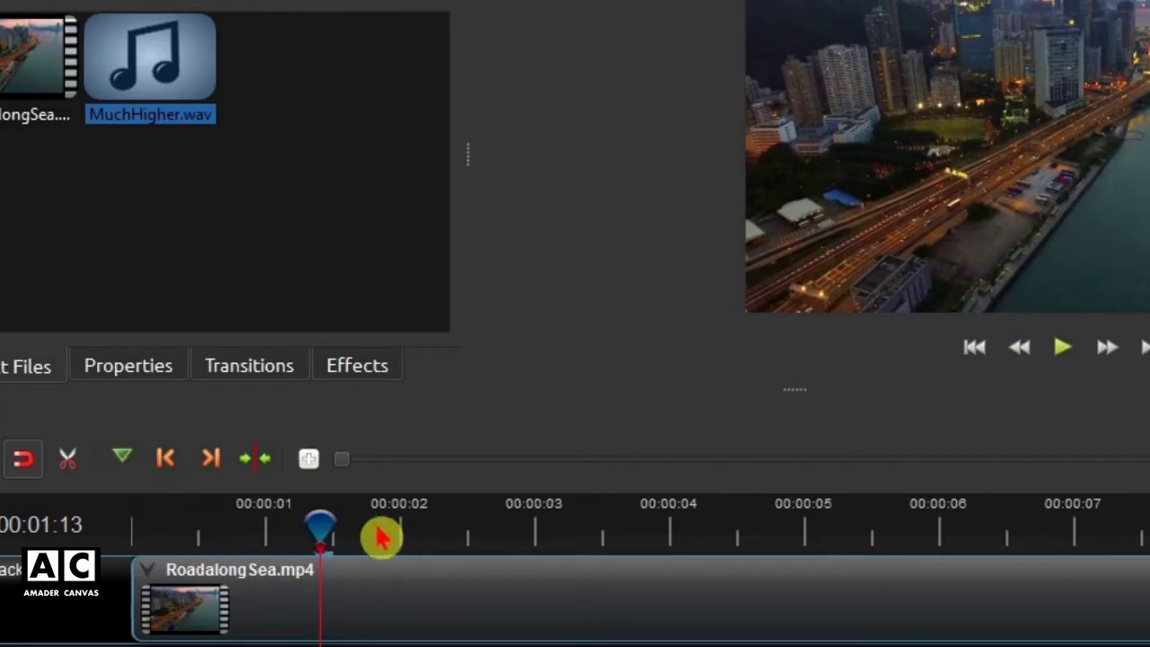
pyautogui.moveTo(323, 519); pyautogui.dragTo(404, 523)
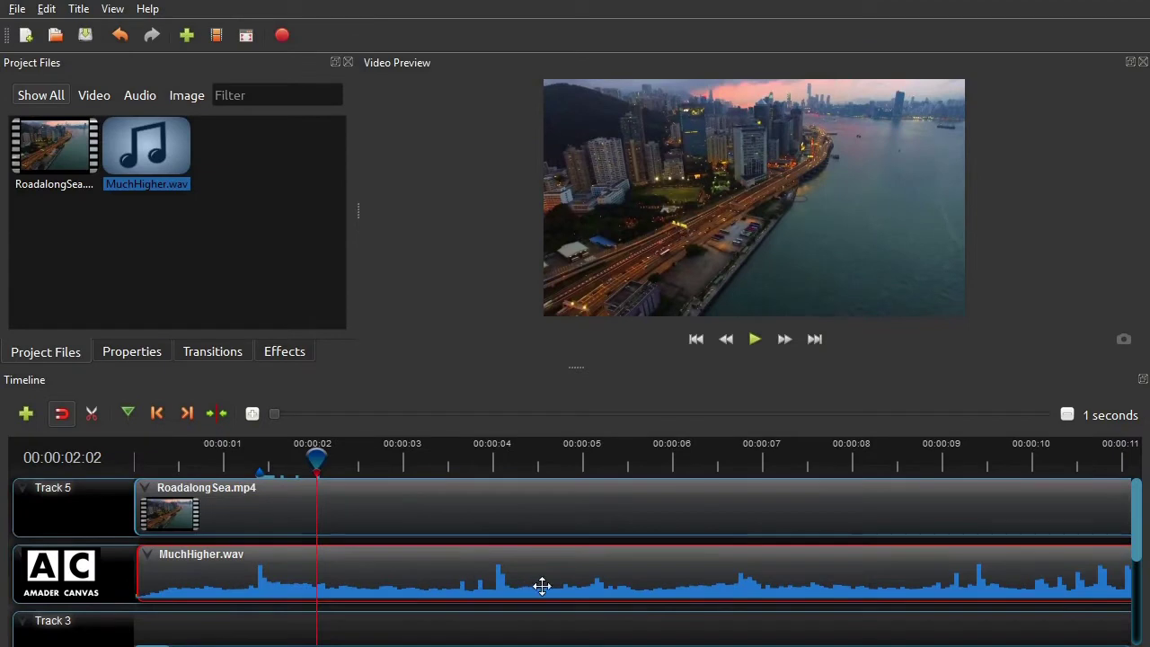
pyautogui.click(572, 549)
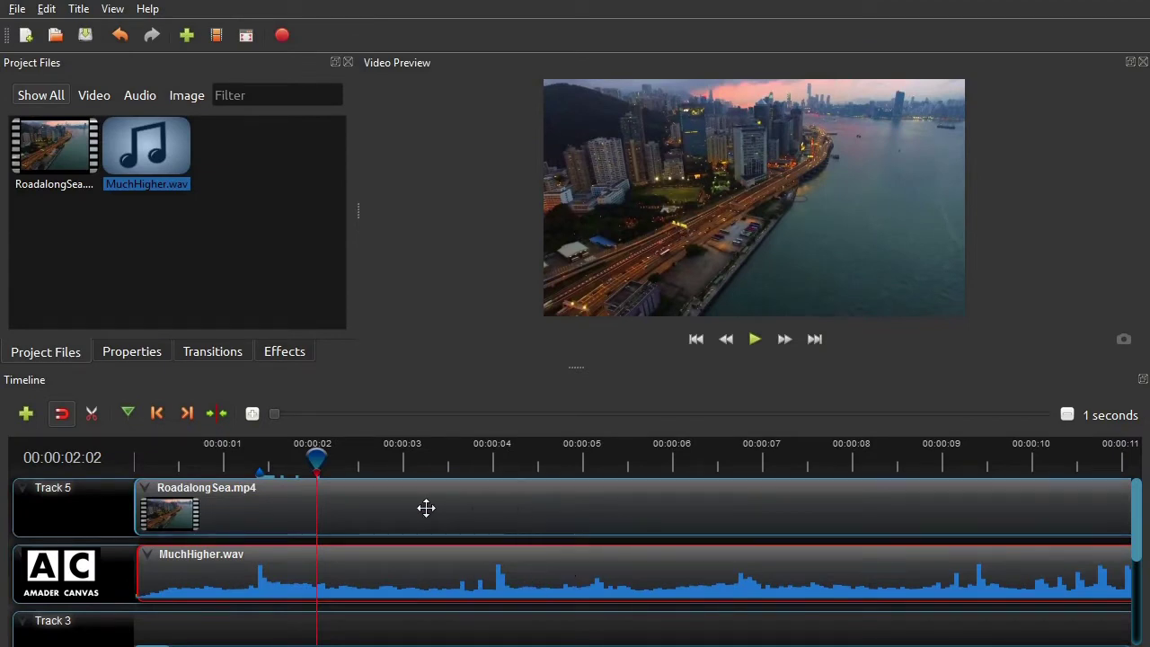
pyautogui.click(350, 485)
# Add timeline markers at the remaining peaks of the MuchHigher.wav waveform, through to the end of the clip.
pyautogui.moveTo(318, 460); pyautogui.dragTo(979, 458)
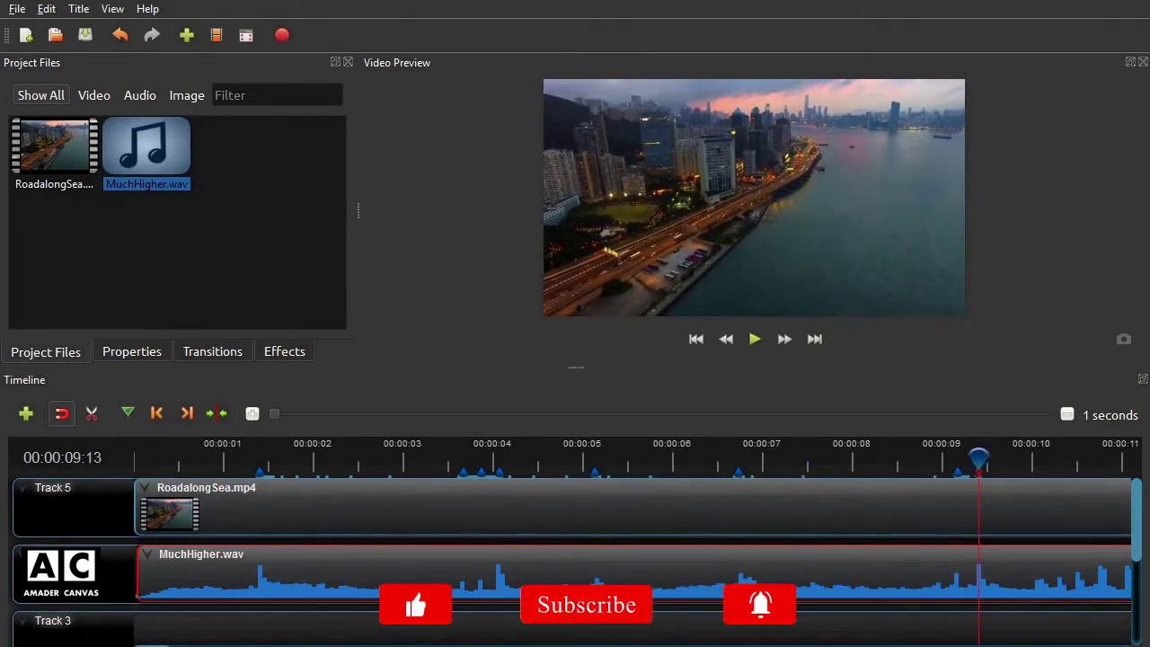
pyautogui.hscroll(4, 979, 459)
pyautogui.moveTo(642, 459); pyautogui.dragTo(762, 459)
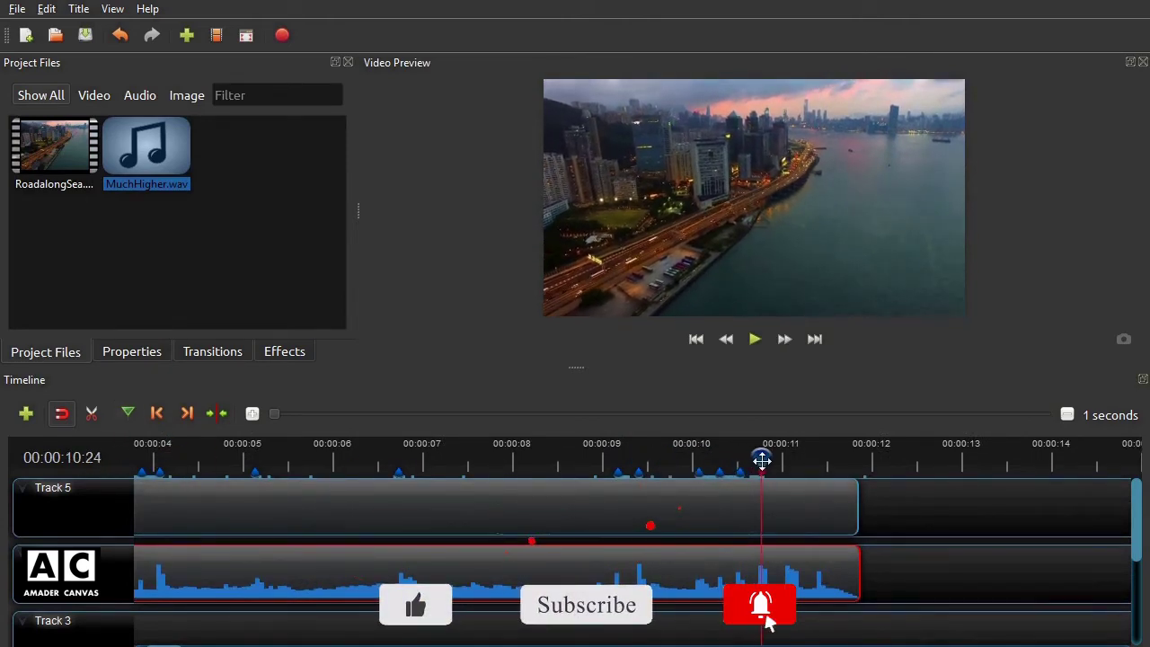
pyautogui.click(793, 457)
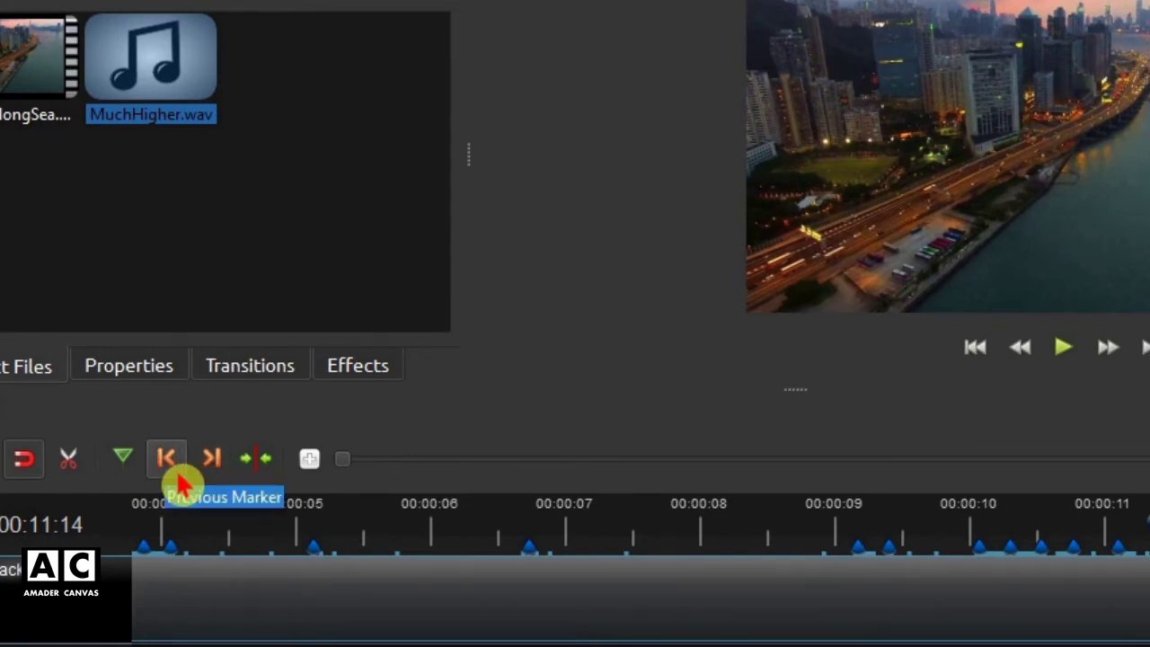
# Step the playhead back through the markers to the first one at 00:00:01:13.
pyautogui.click(177, 479)
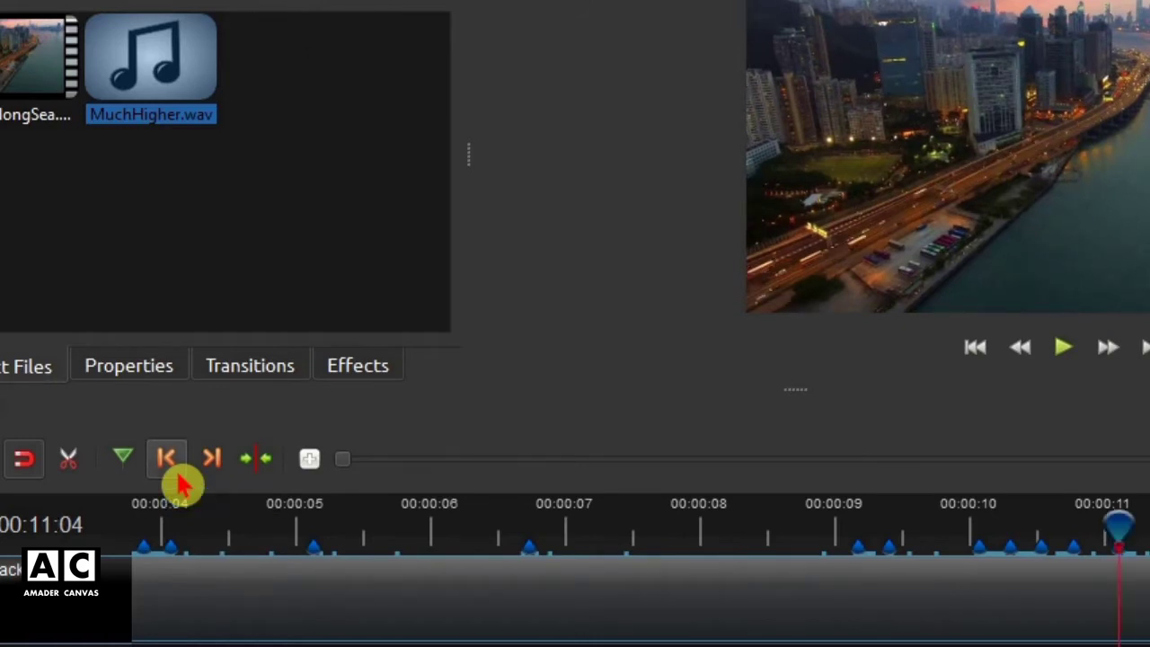
pyautogui.click(177, 479)
pyautogui.click(177, 478)
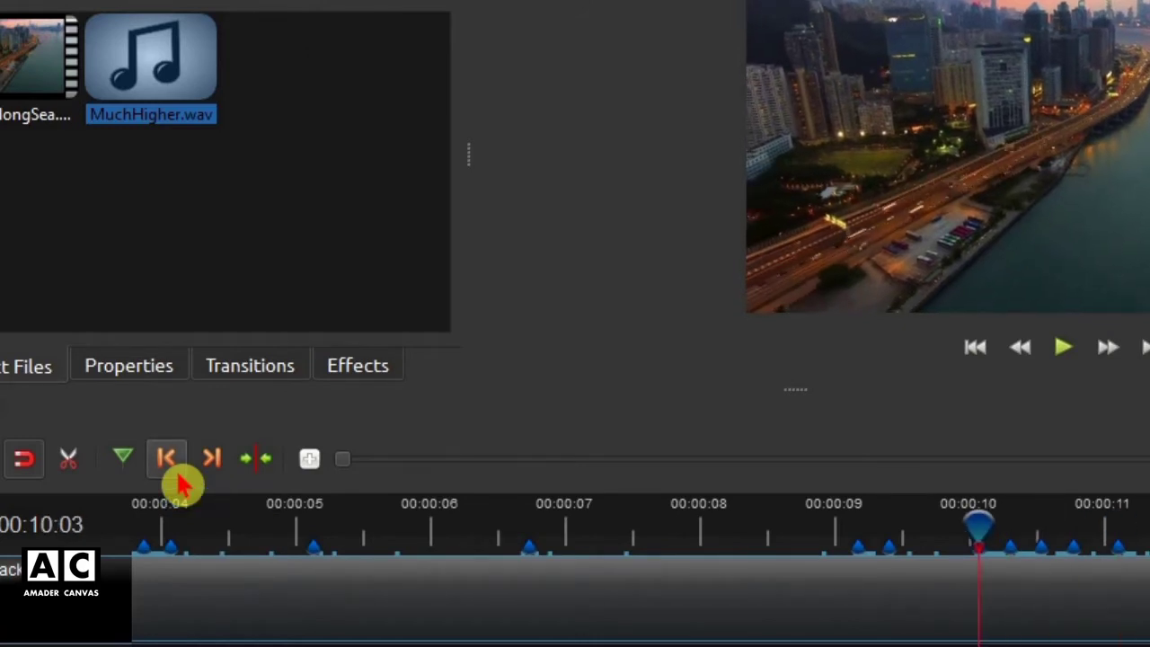
pyautogui.click(177, 479)
pyautogui.click(177, 479)
pyautogui.click(177, 479)
pyautogui.click(177, 479)
pyautogui.click(177, 478)
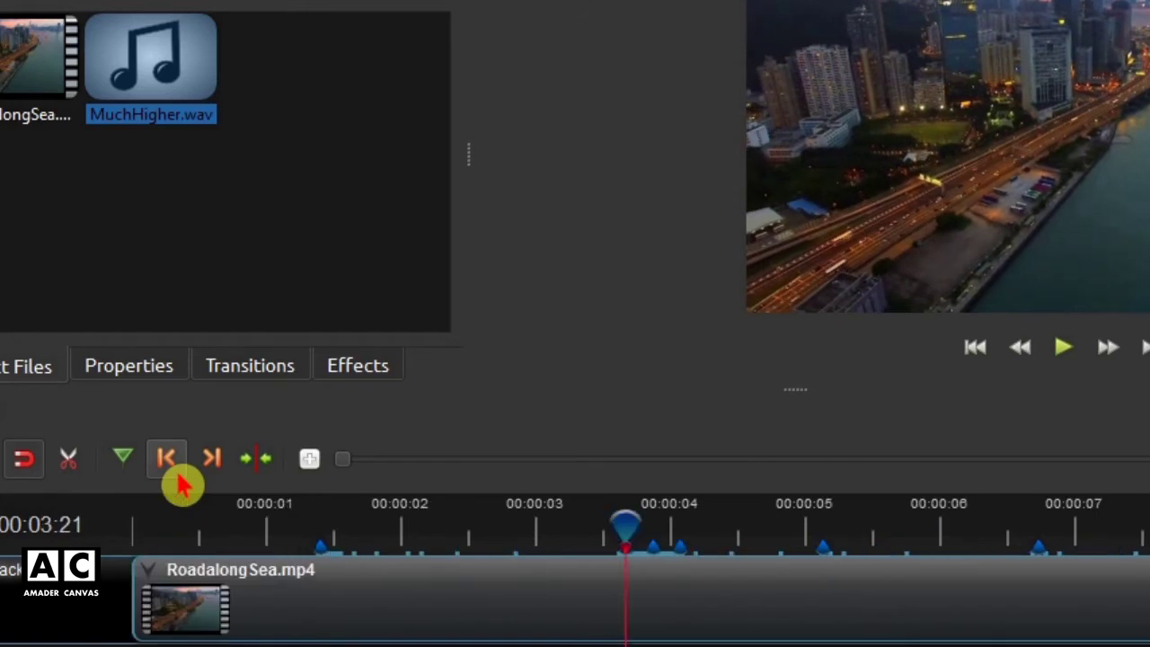
pyautogui.click(177, 479)
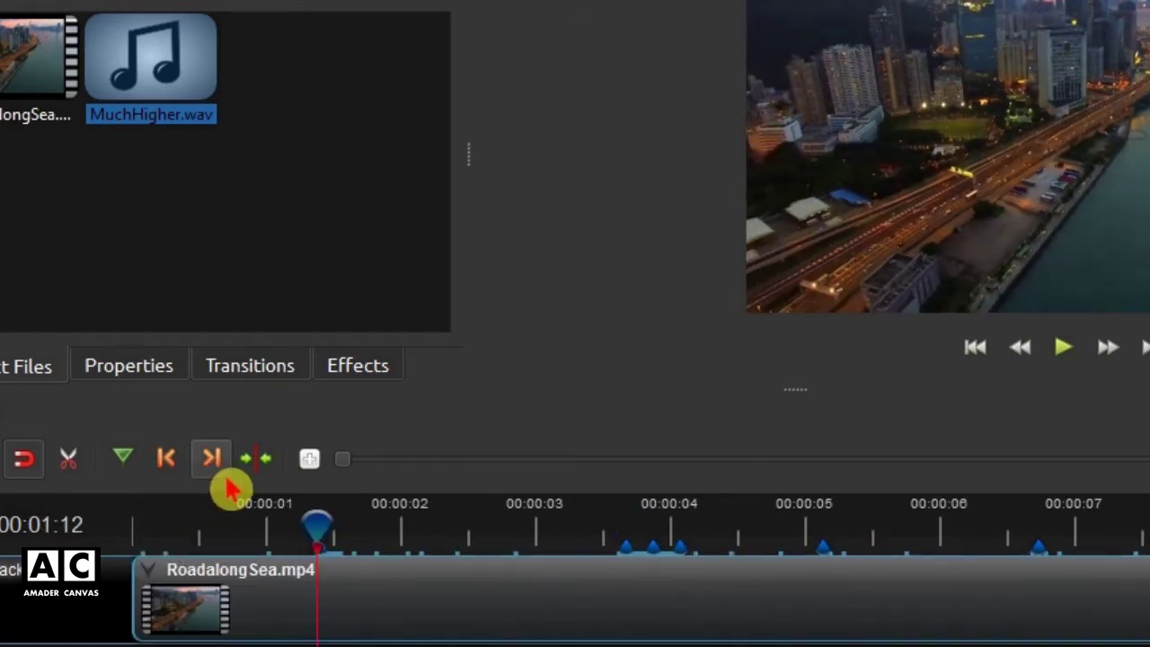
pyautogui.click(225, 481)
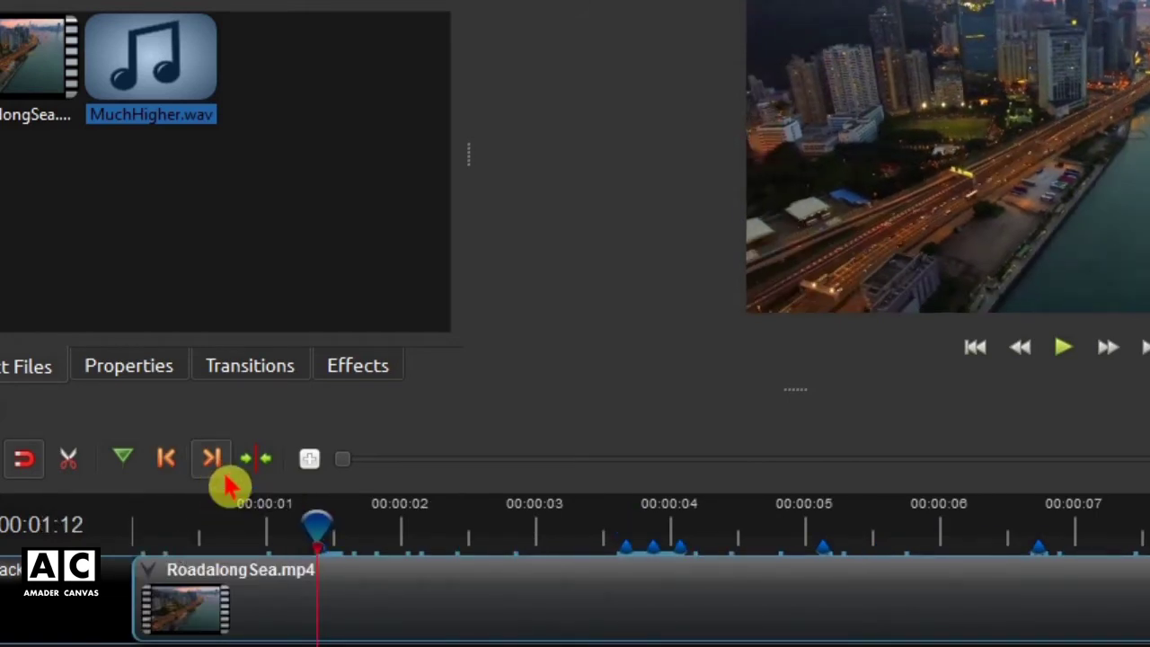
pyautogui.click(171, 463)
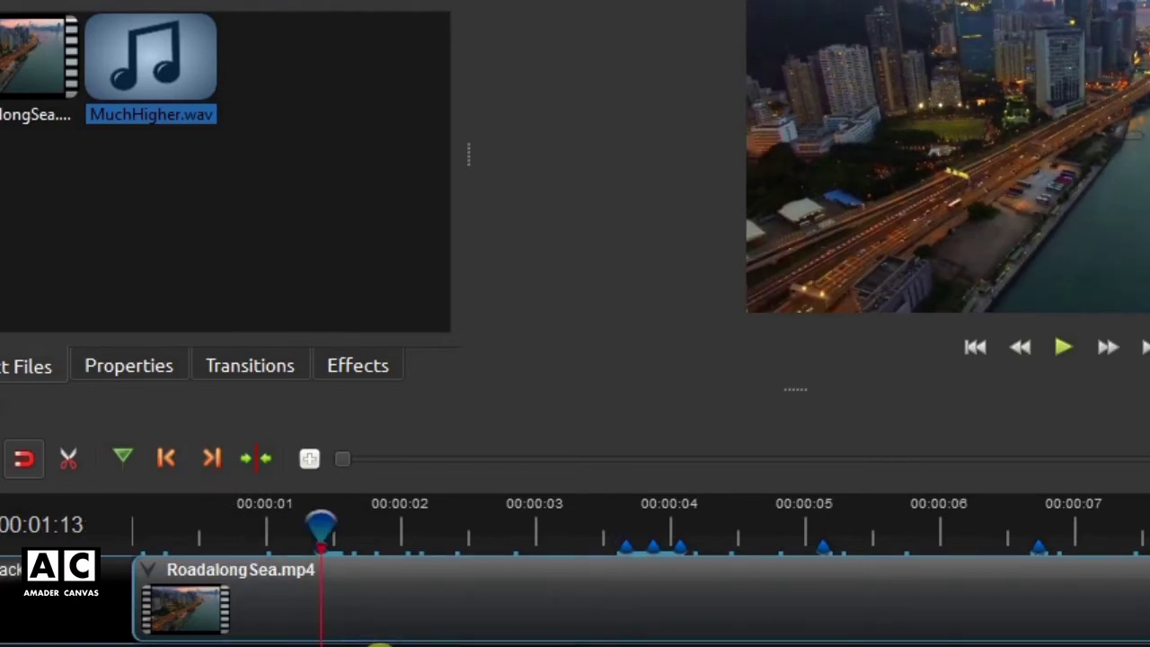
# Open the properties of the RoadalongSea.mp4 clip with the playhead on the first marker.
pyautogui.click(320, 596)
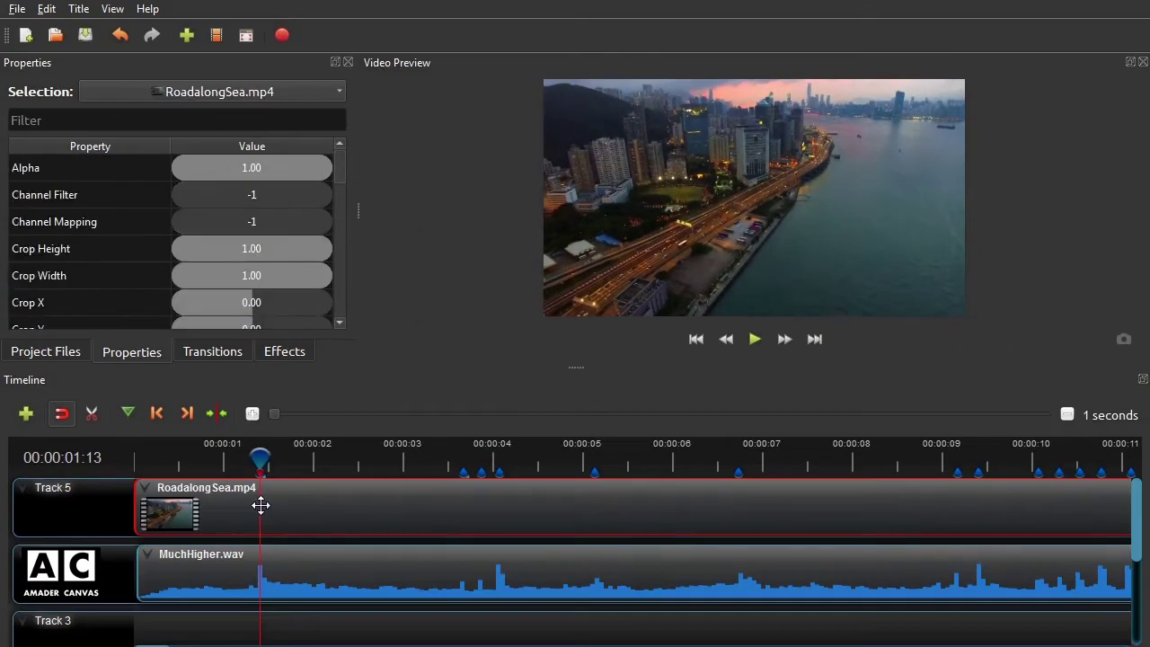
pyautogui.rightClick(260, 505)
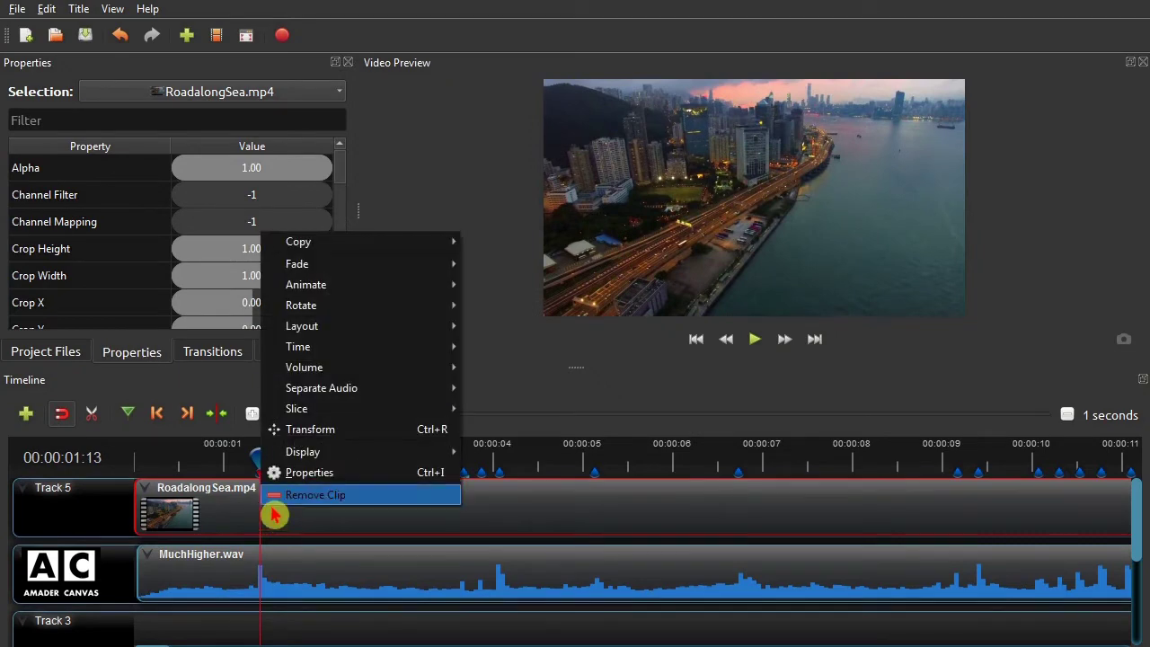
pyautogui.click(325, 470)
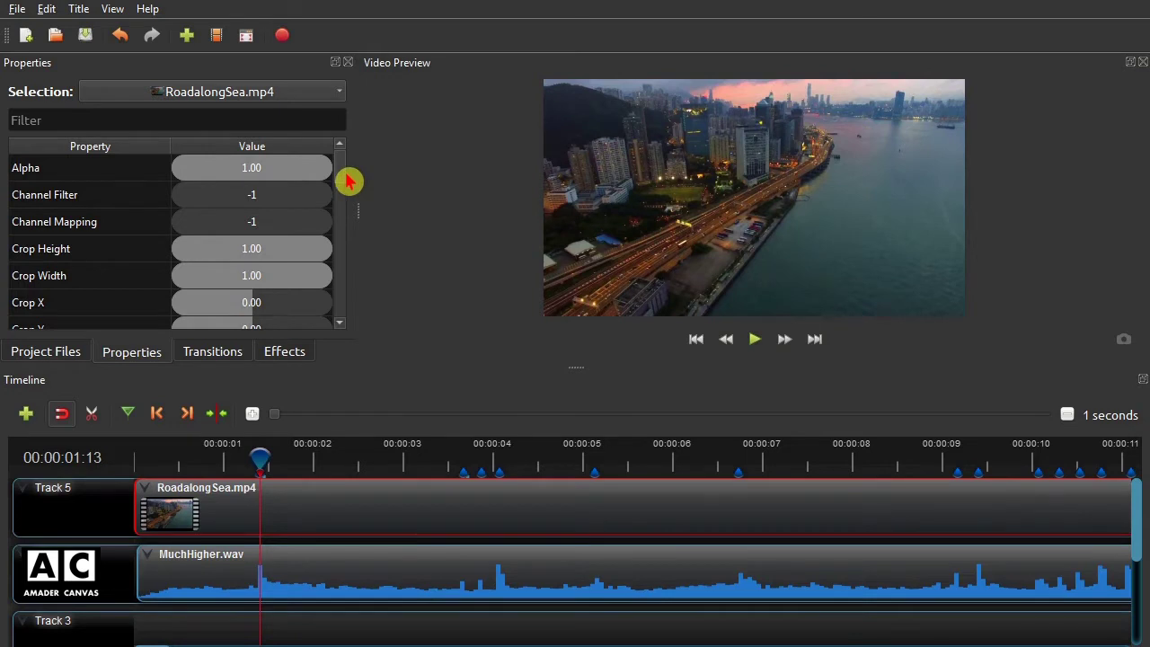
pyautogui.moveTo(348, 179); pyautogui.dragTo(354, 261)
pyautogui.click(256, 280)
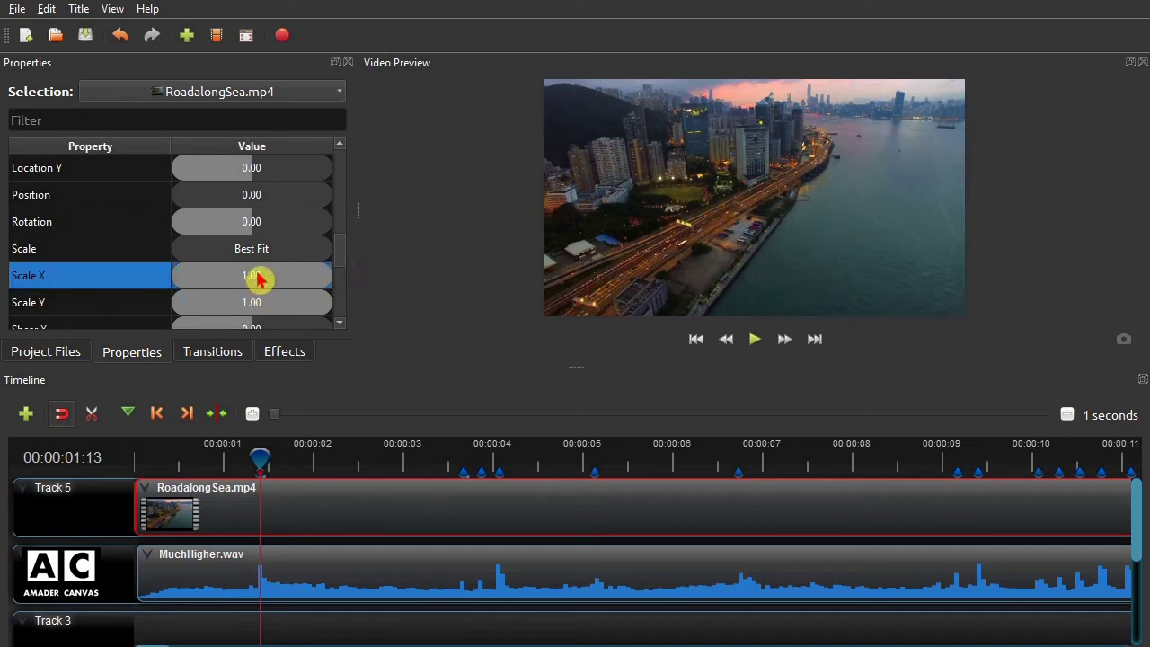
pyautogui.click(263, 308)
pyautogui.click(270, 282)
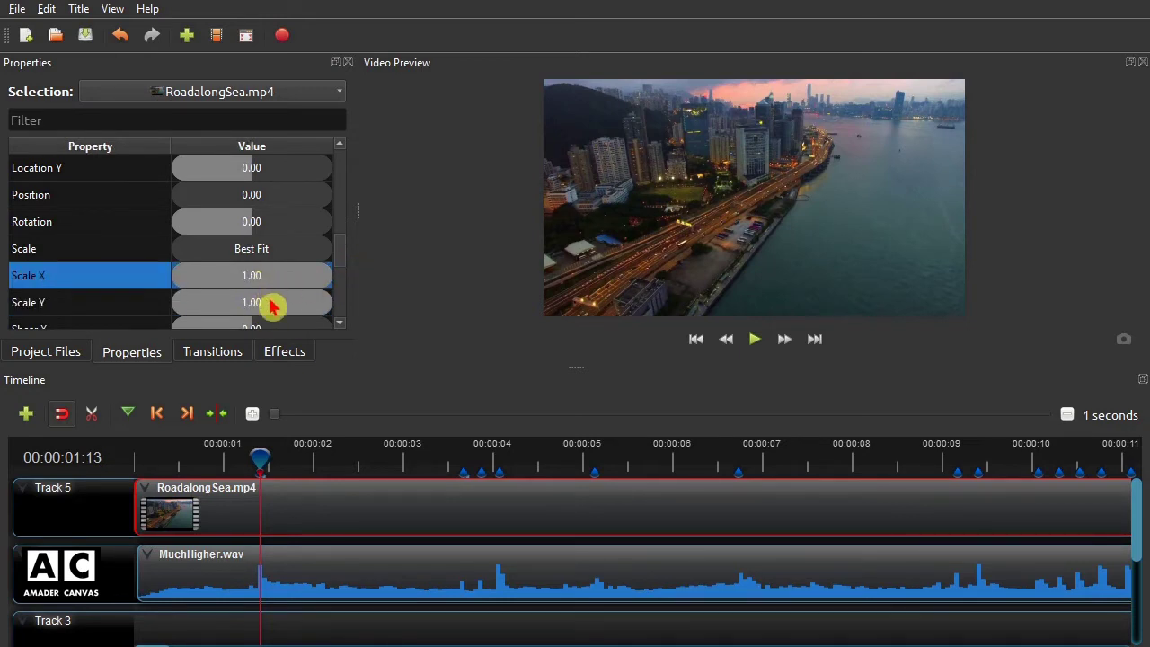
pyautogui.click(270, 300)
pyautogui.click(271, 284)
pyautogui.click(280, 308)
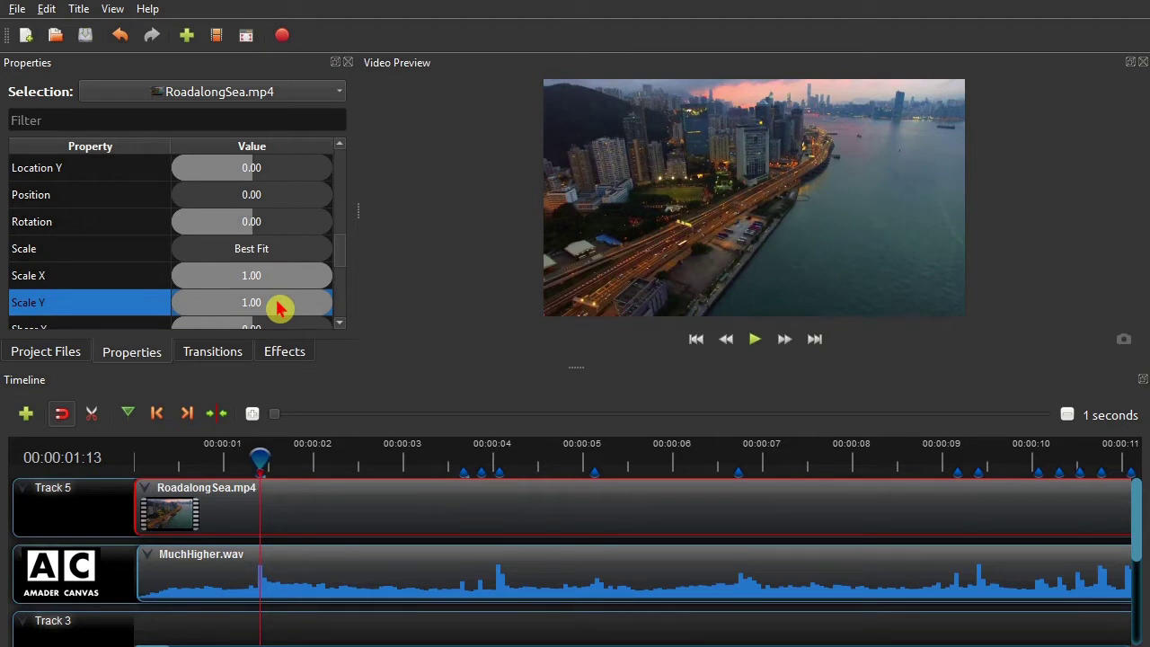
pyautogui.click(280, 286)
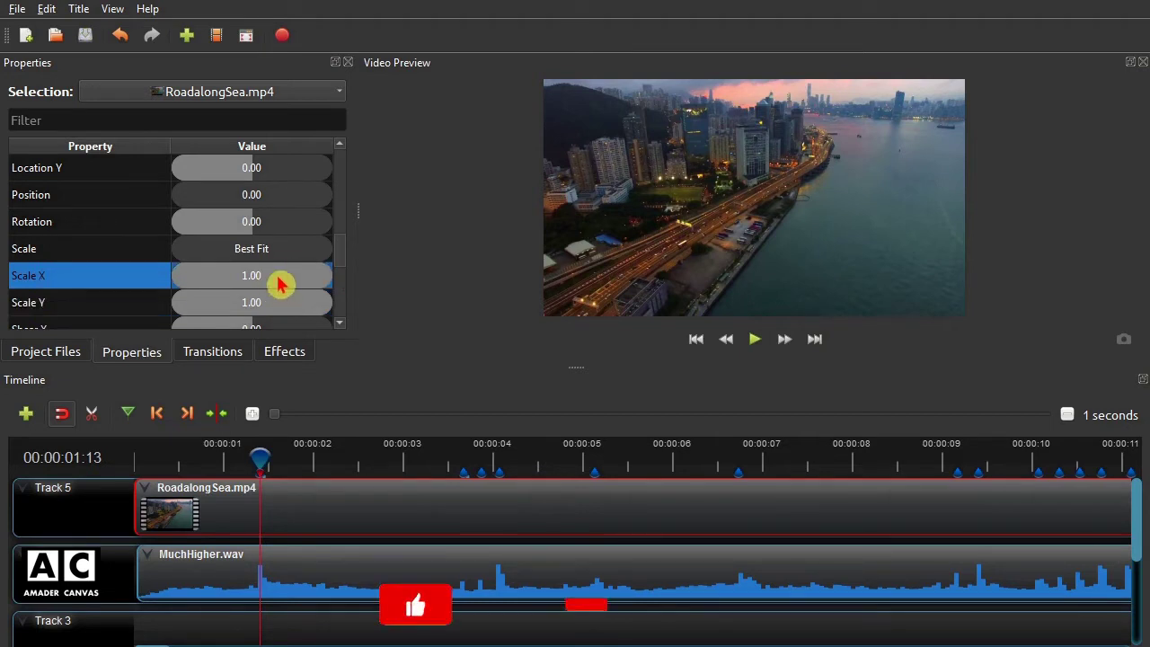
# Set the RoadalongSea.mp4 clip's Scale X to 1.25 at the first marker.
pyautogui.doubleClick(269, 276)
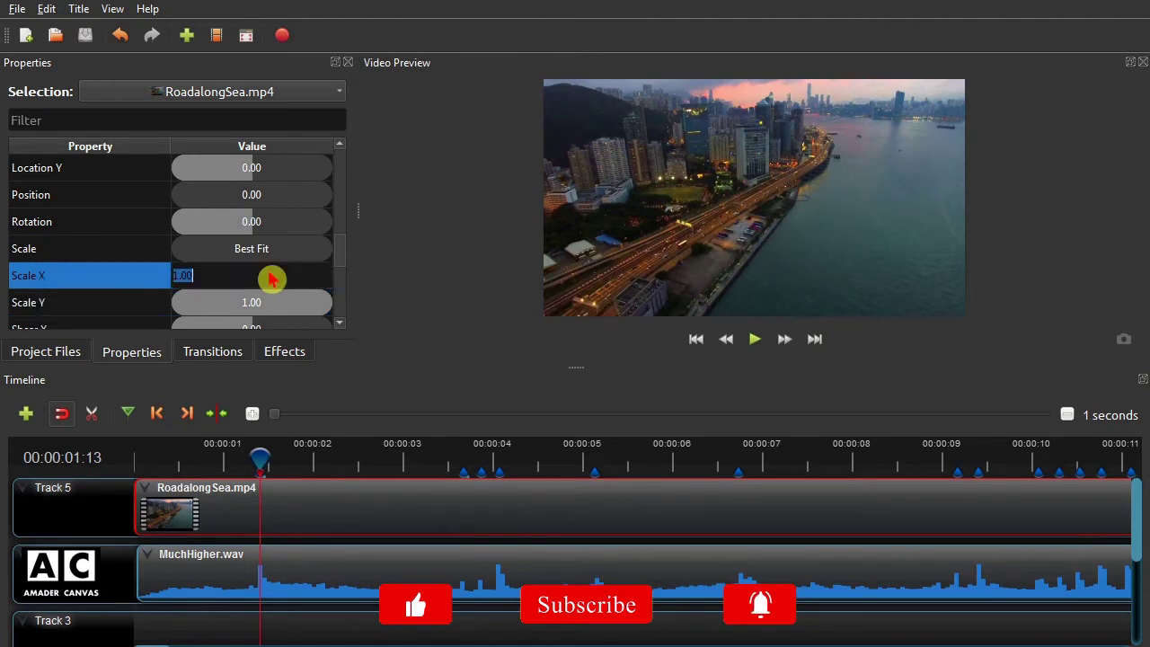
pyautogui.doubleClick(219, 277)
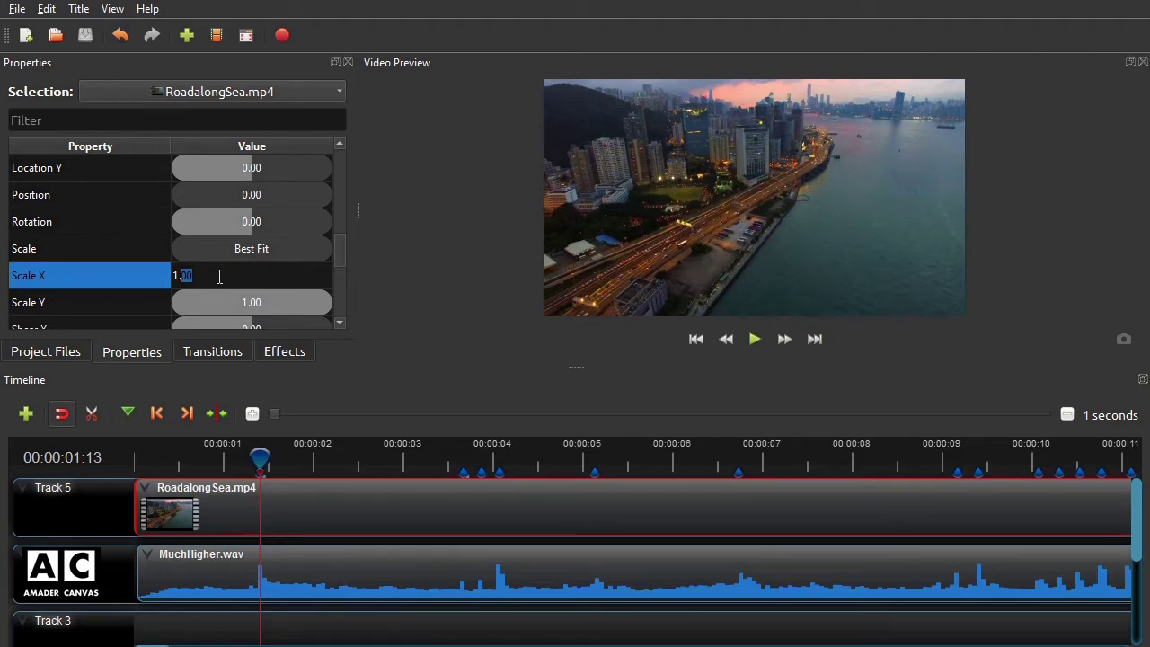
pyautogui.write('25')
pyautogui.click(463, 286)
# Set the RoadalongSea.mp4 clip's Scale Y to 1.25 at the first marker.
pyautogui.doubleClick(270, 303)
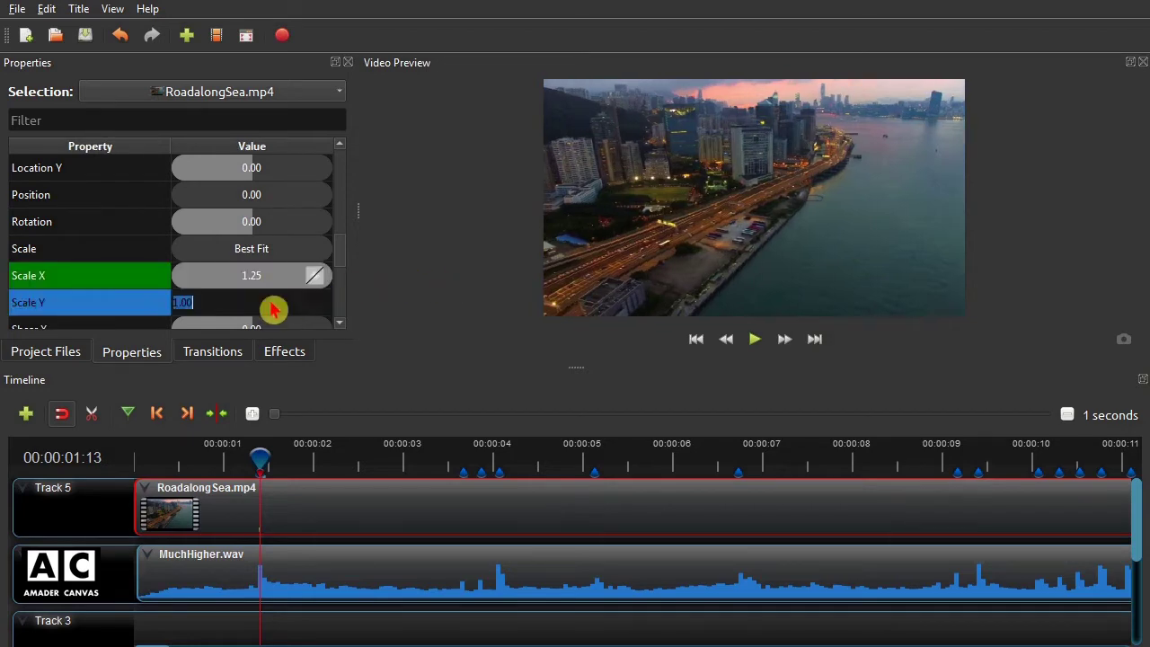
pyautogui.click(214, 301)
pyautogui.hotkey('shift', 'Left')
pyautogui.hotkey('shift', 'Left')
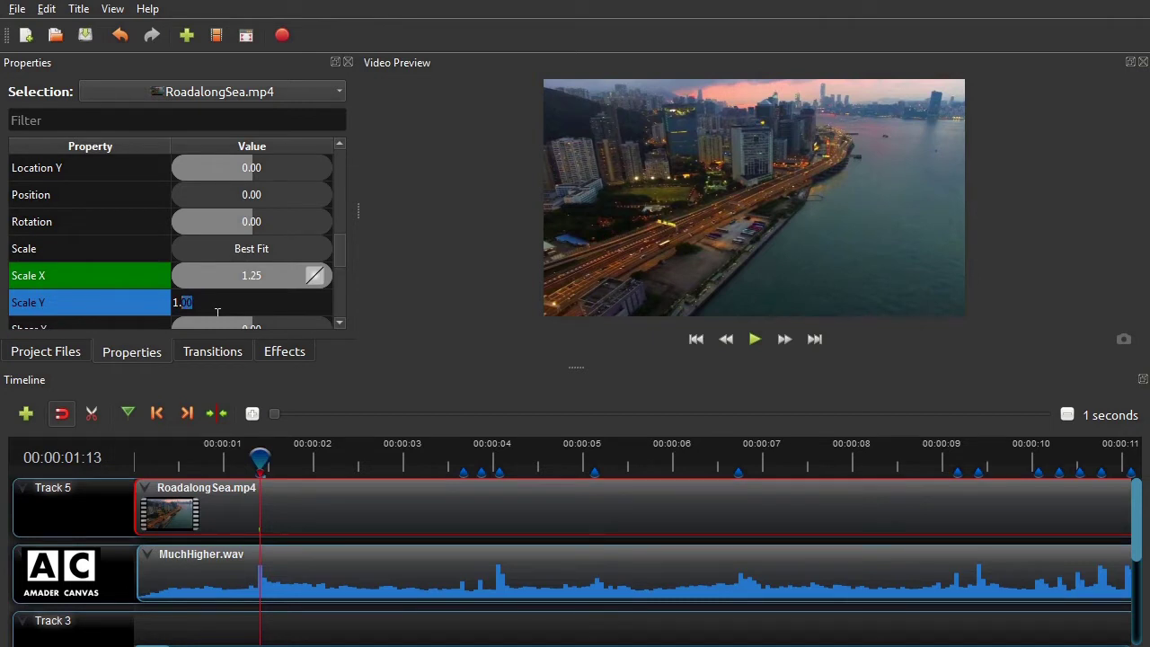
pyautogui.write('25')
pyautogui.click(480, 326)
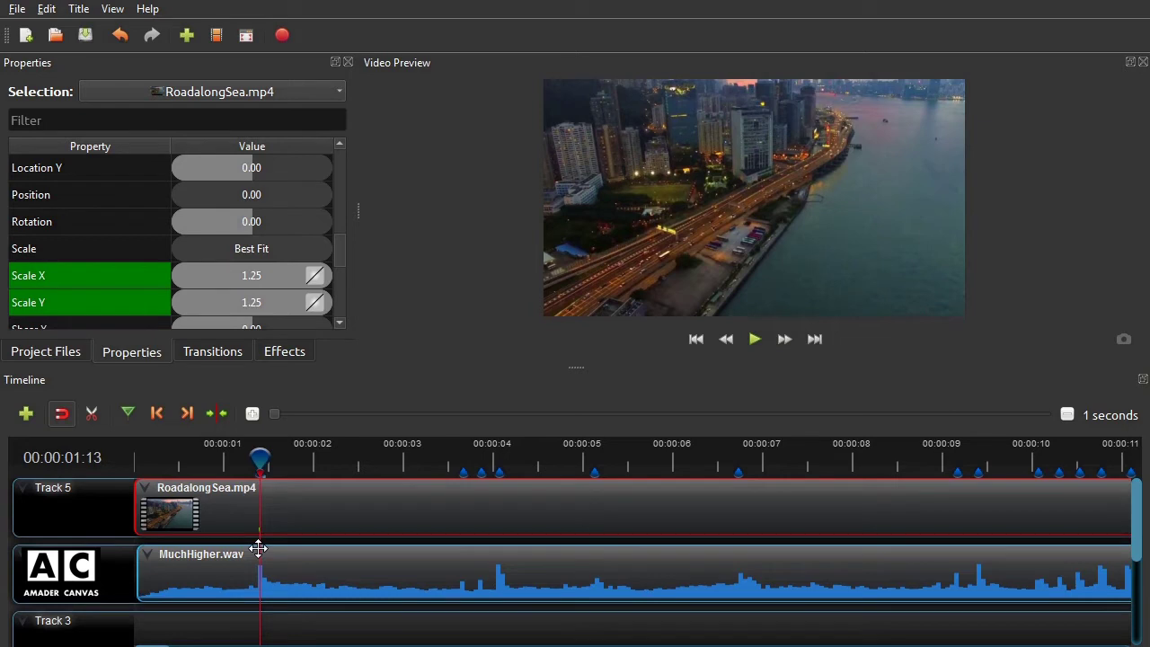
# Set the clip's Scale X and Scale Y to 1 at 00:00:01:11, two frames before the first marker.
pyautogui.press('Left')
pyautogui.press('Left')
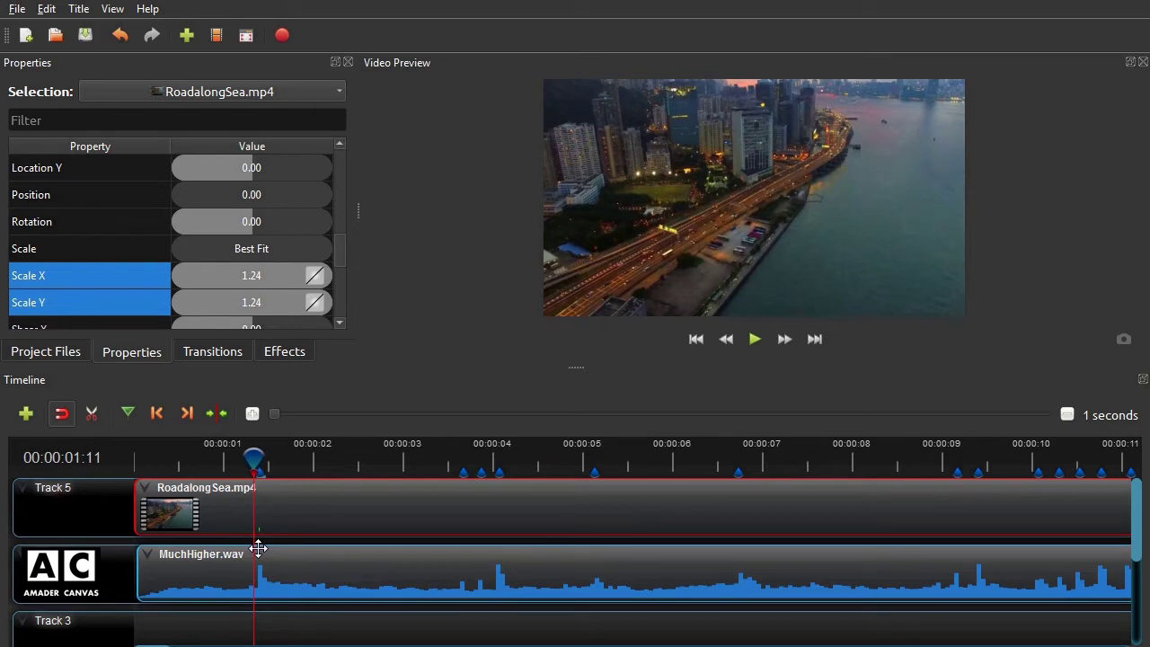
pyautogui.click(269, 282)
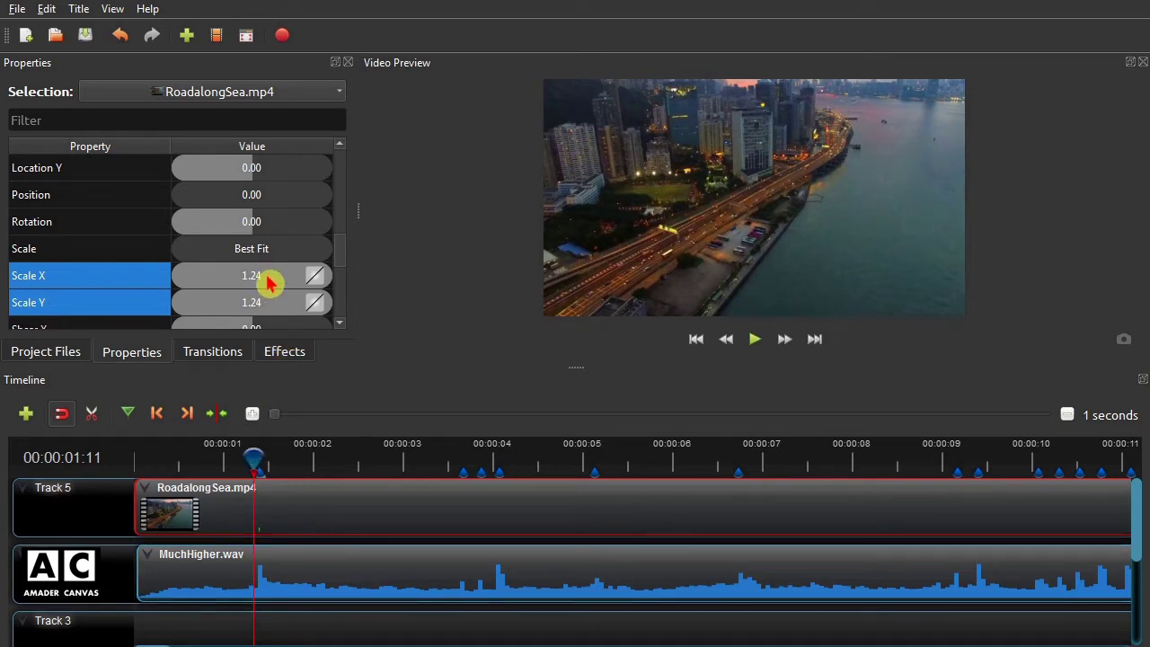
pyautogui.doubleClick(277, 282)
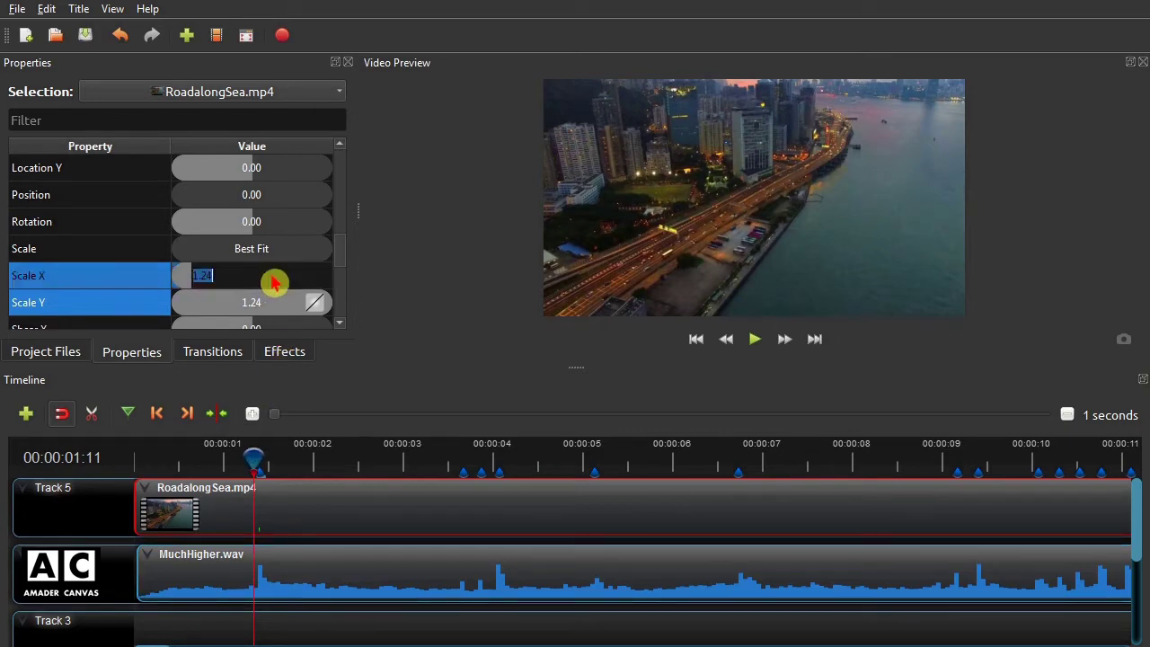
pyautogui.write('1')
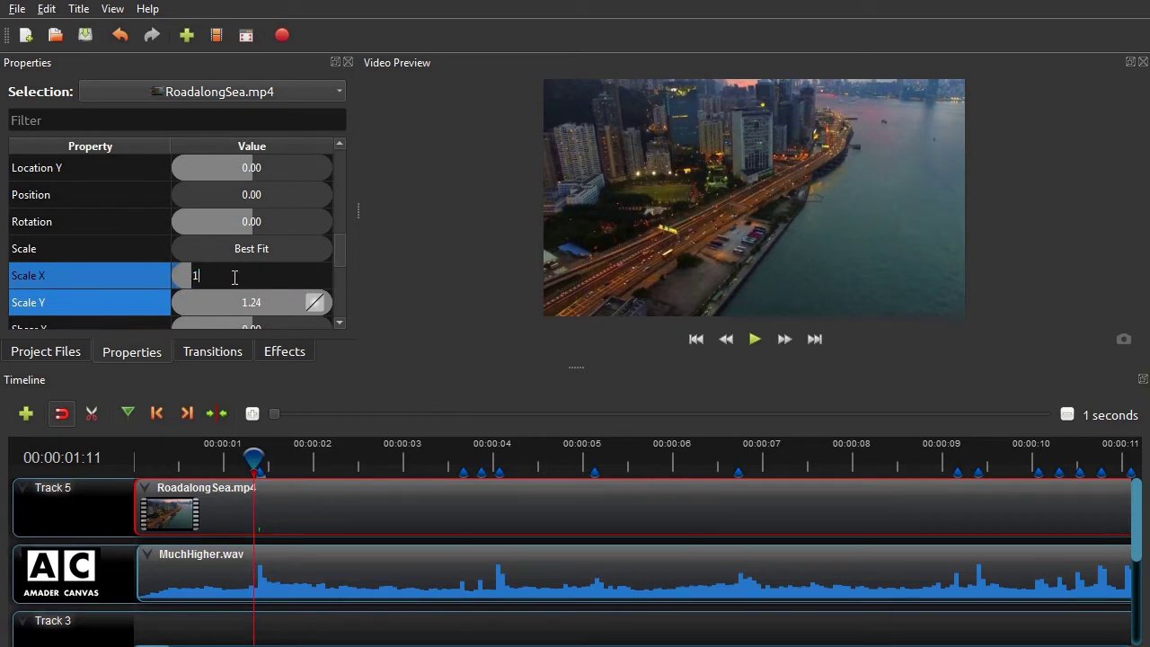
pyautogui.press('Return')
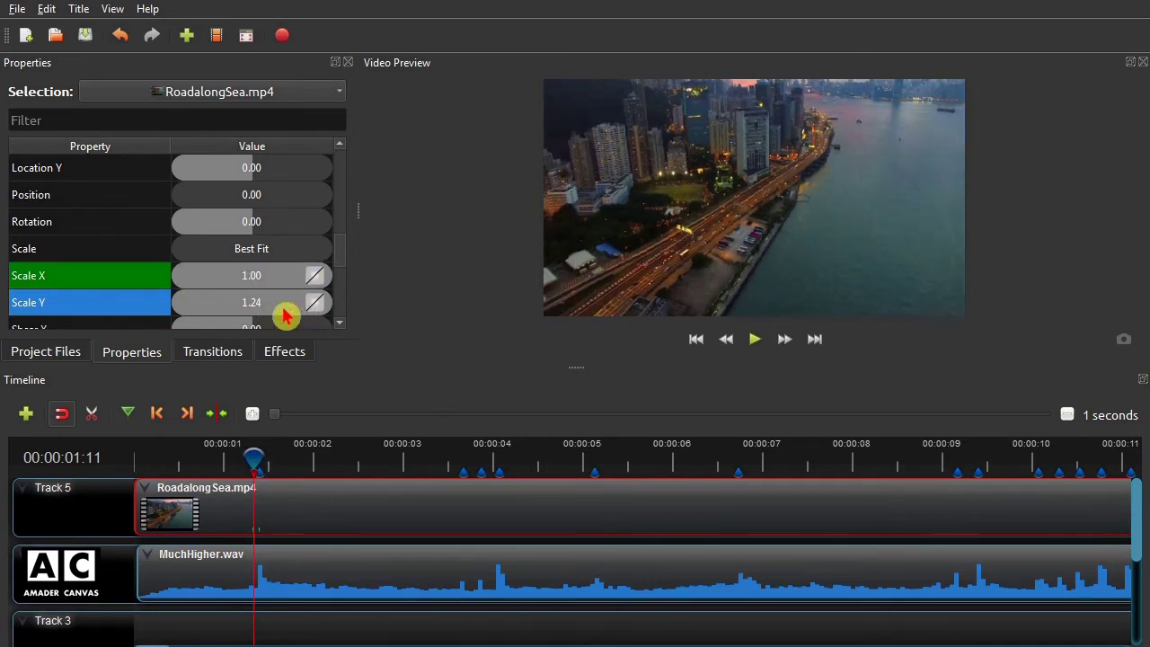
pyautogui.doubleClick(267, 310)
pyautogui.write('1')
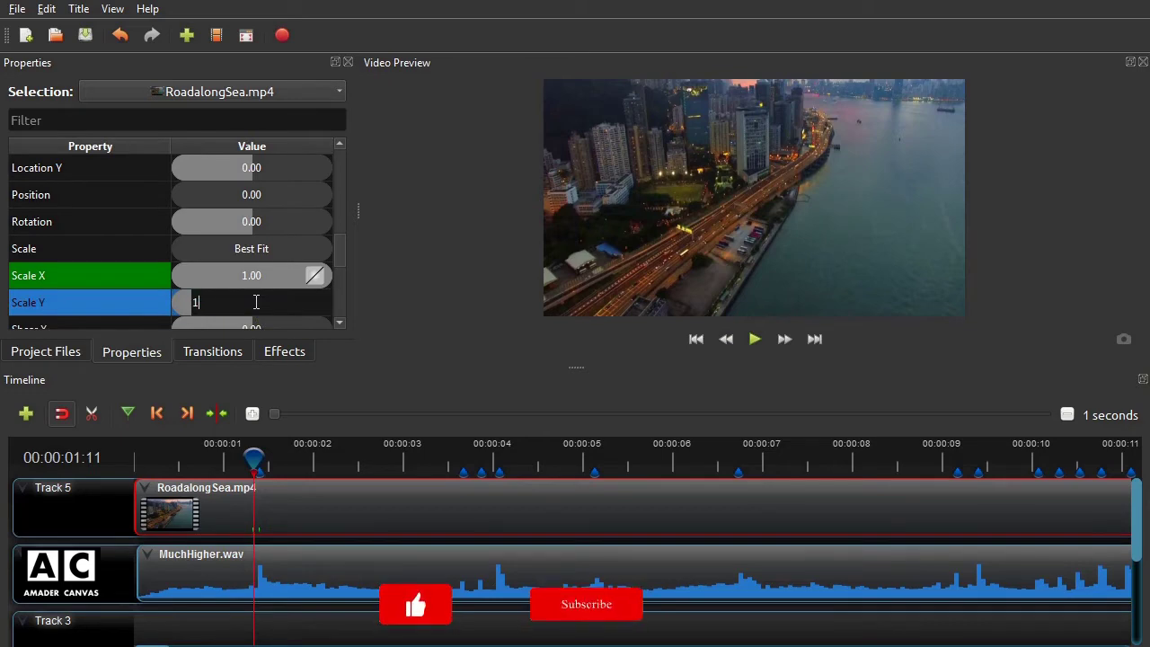
pyautogui.press('Return')
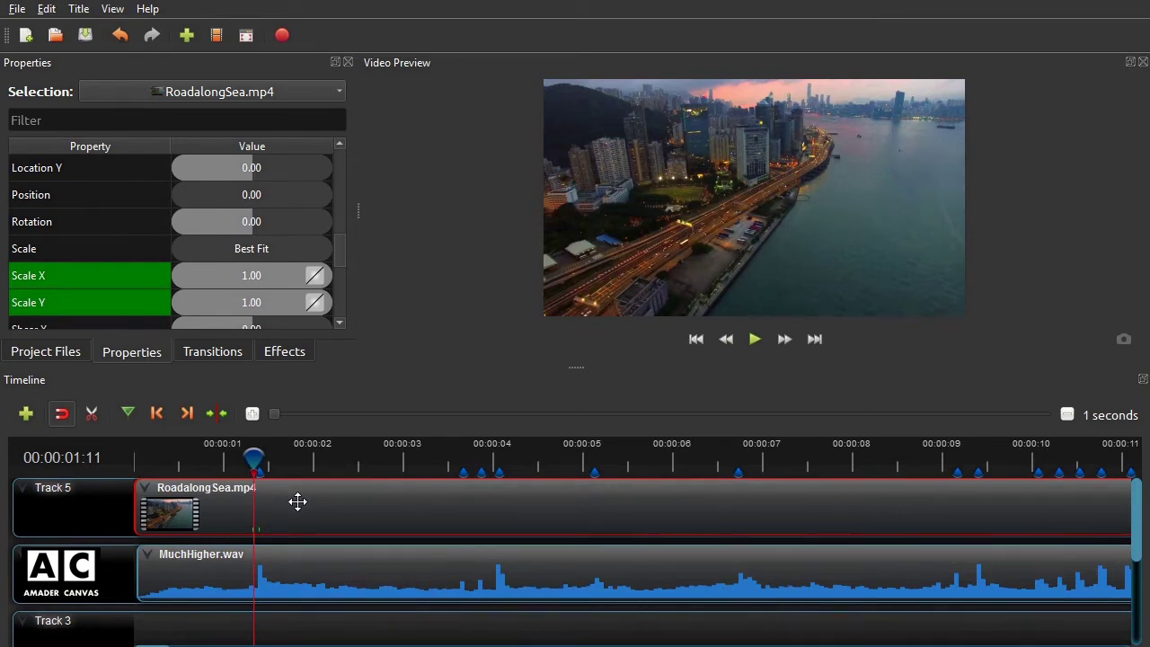
# Set the clip's Scale X and Scale Y to 1 at 00:00:01:15, two frames after the first marker.
pyautogui.press('Right')
pyautogui.press('Right')
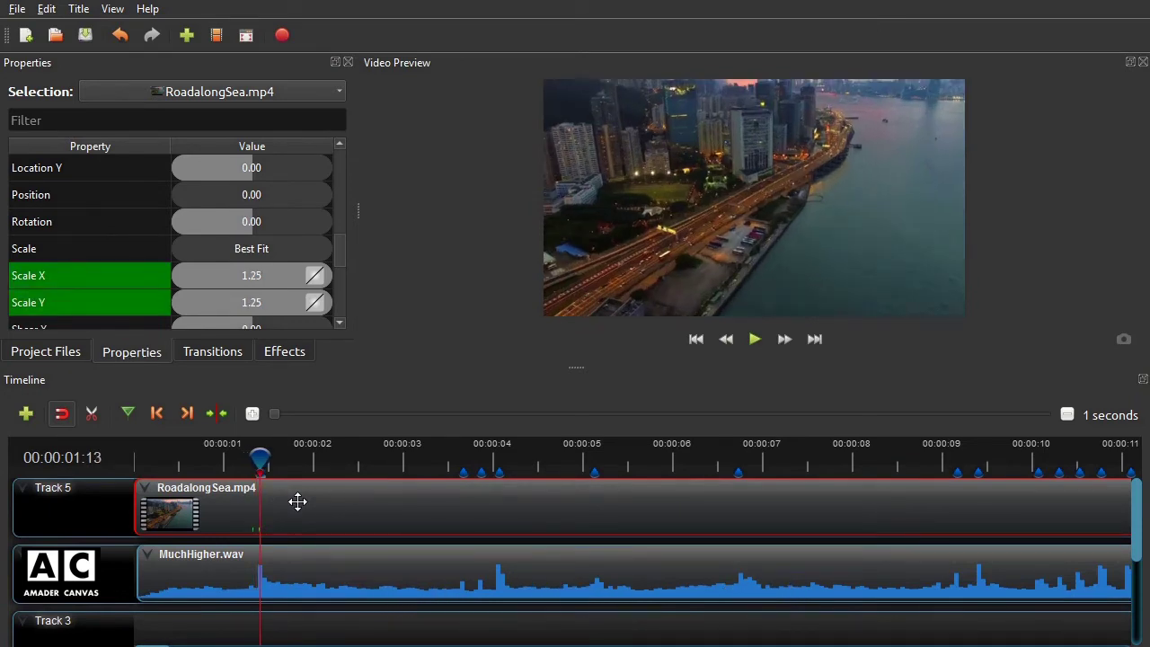
pyautogui.press('Right')
pyautogui.press('Right')
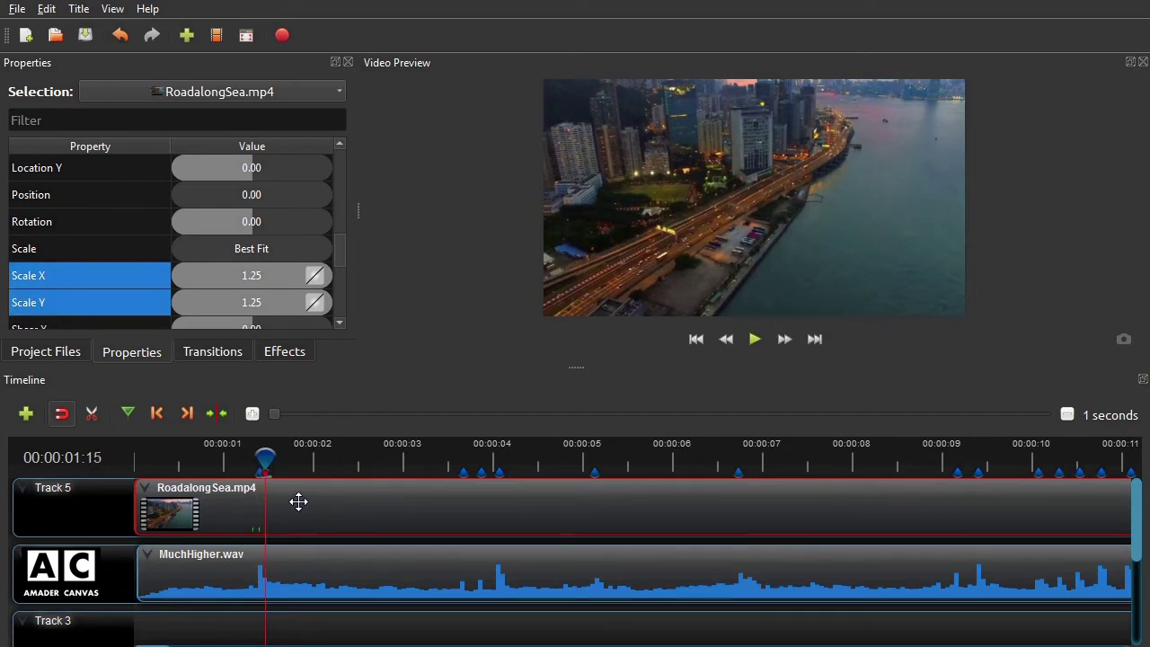
pyautogui.doubleClick(261, 276)
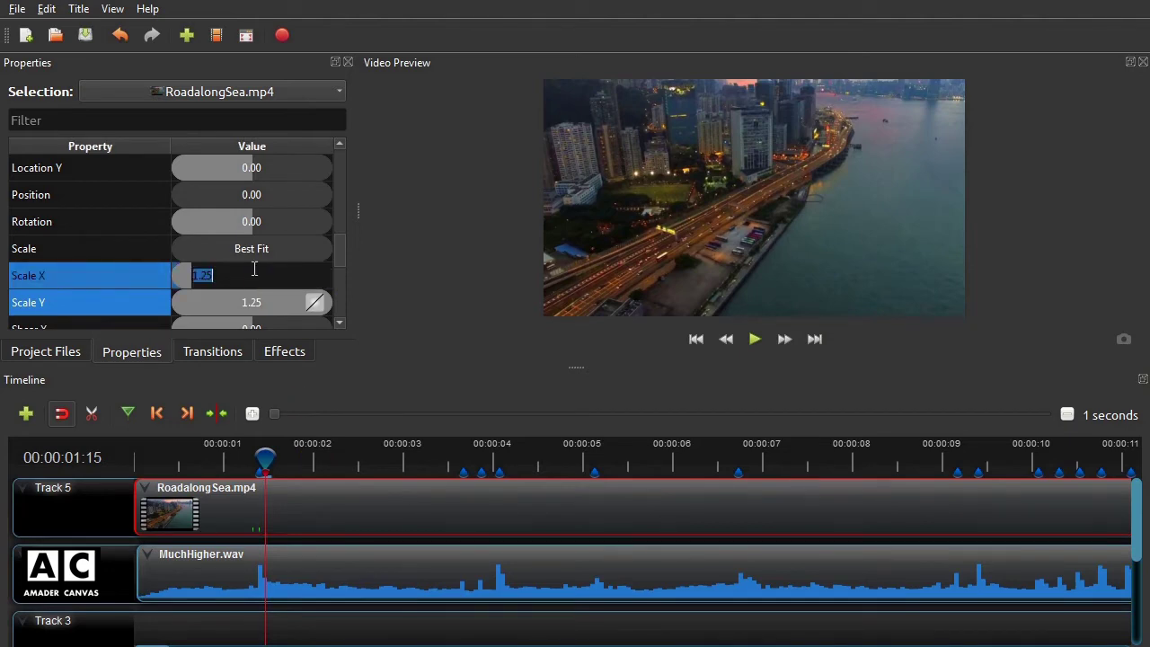
pyautogui.write('1')
pyautogui.click(272, 312)
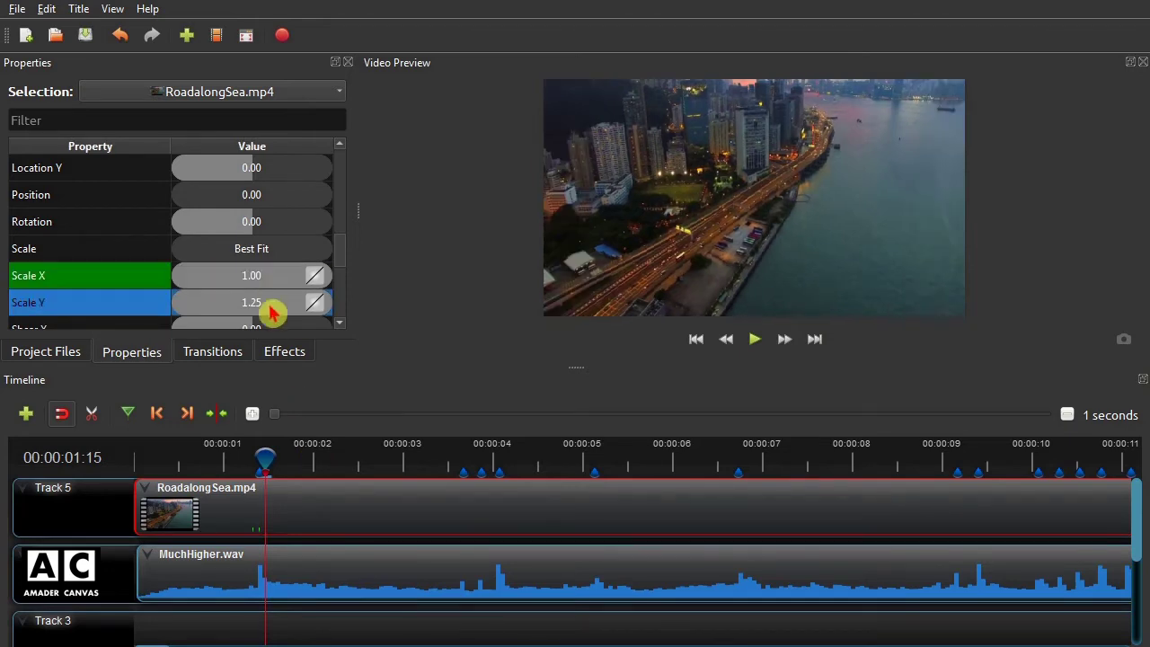
pyautogui.doubleClick(261, 302)
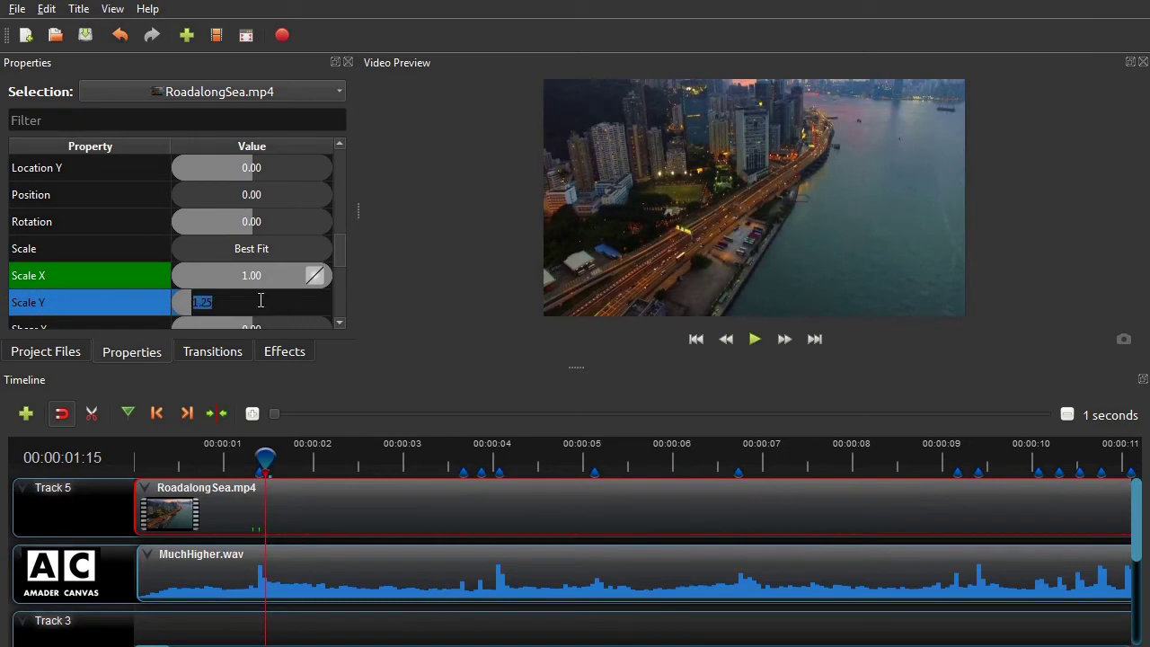
pyautogui.write('1')
pyautogui.press('Return')
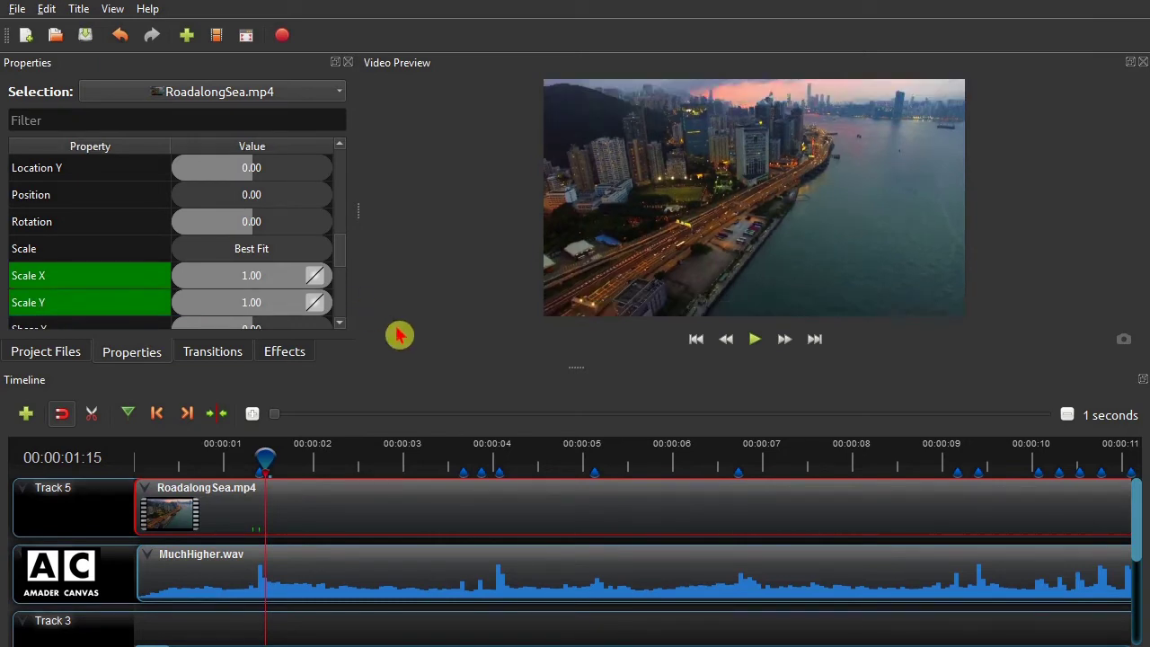
# Set the clip's Scale X and Scale Y to 1.25 at the second marker, 00:00:03:21.
pyautogui.click(463, 492)
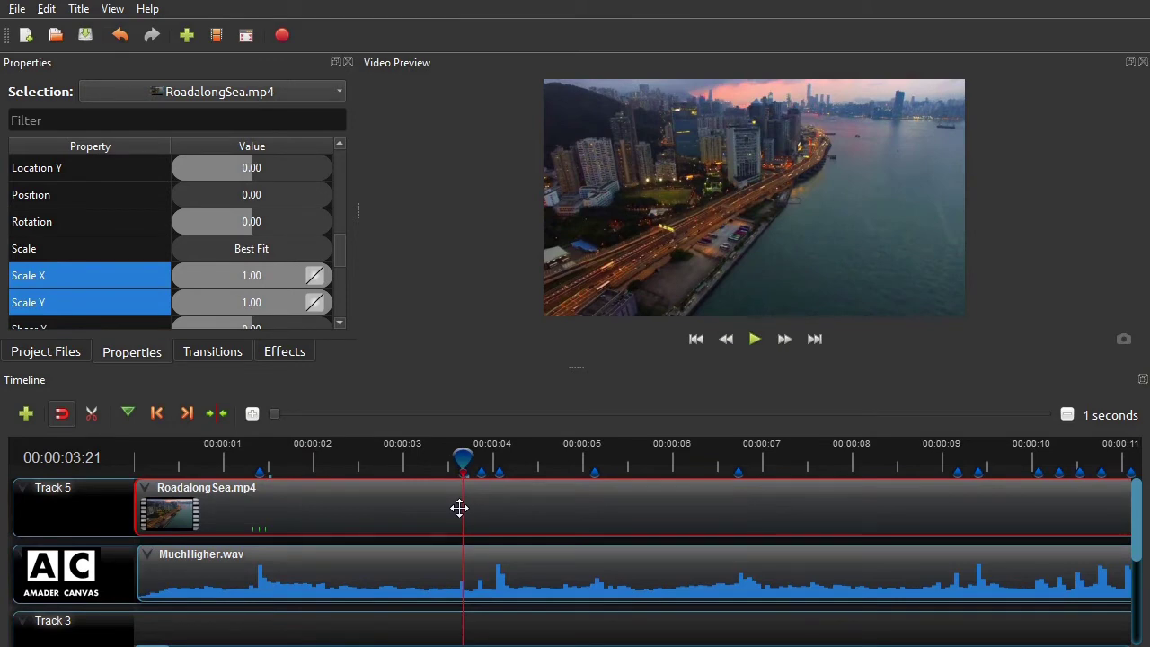
pyautogui.doubleClick(274, 278)
pyautogui.moveTo(216, 276); pyautogui.dragTo(204, 276)
pyautogui.write('2')
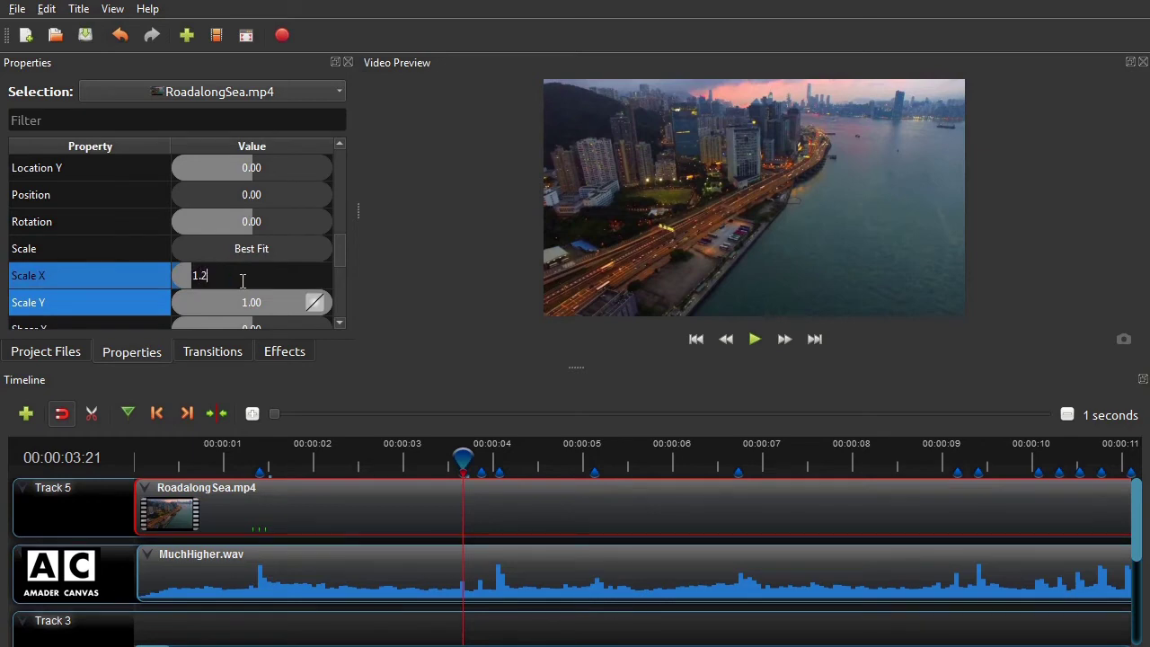
pyautogui.write('5')
pyautogui.doubleClick(259, 304)
pyautogui.click(224, 296)
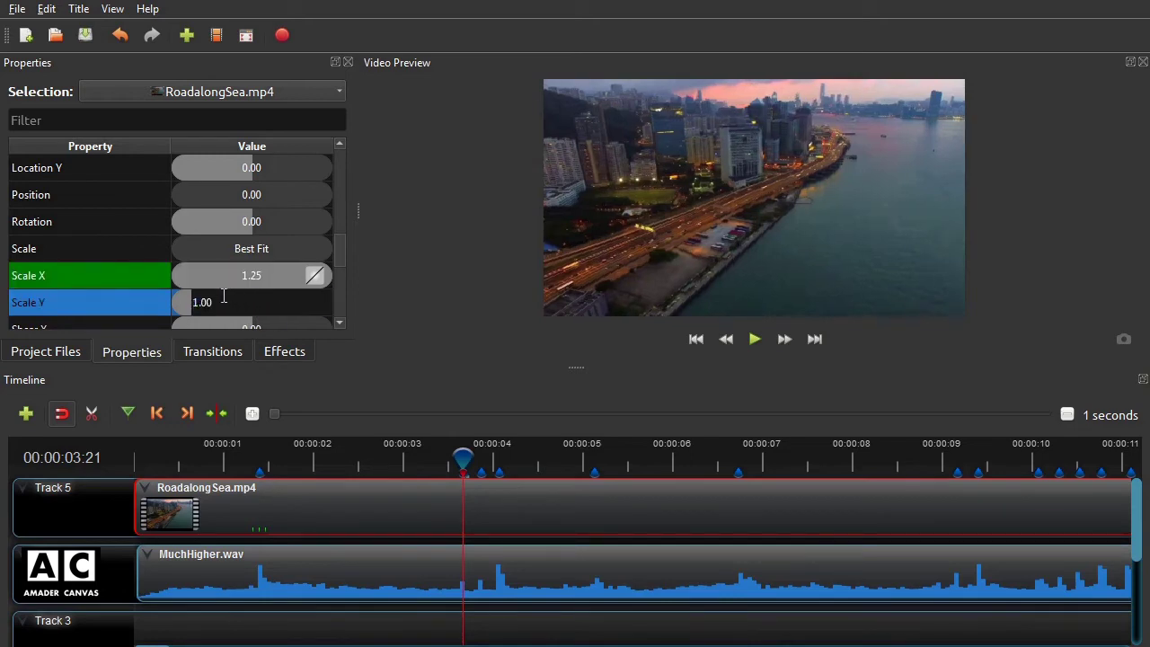
pyautogui.moveTo(224, 297); pyautogui.dragTo(202, 299)
pyautogui.write('25')
pyautogui.click(445, 309)
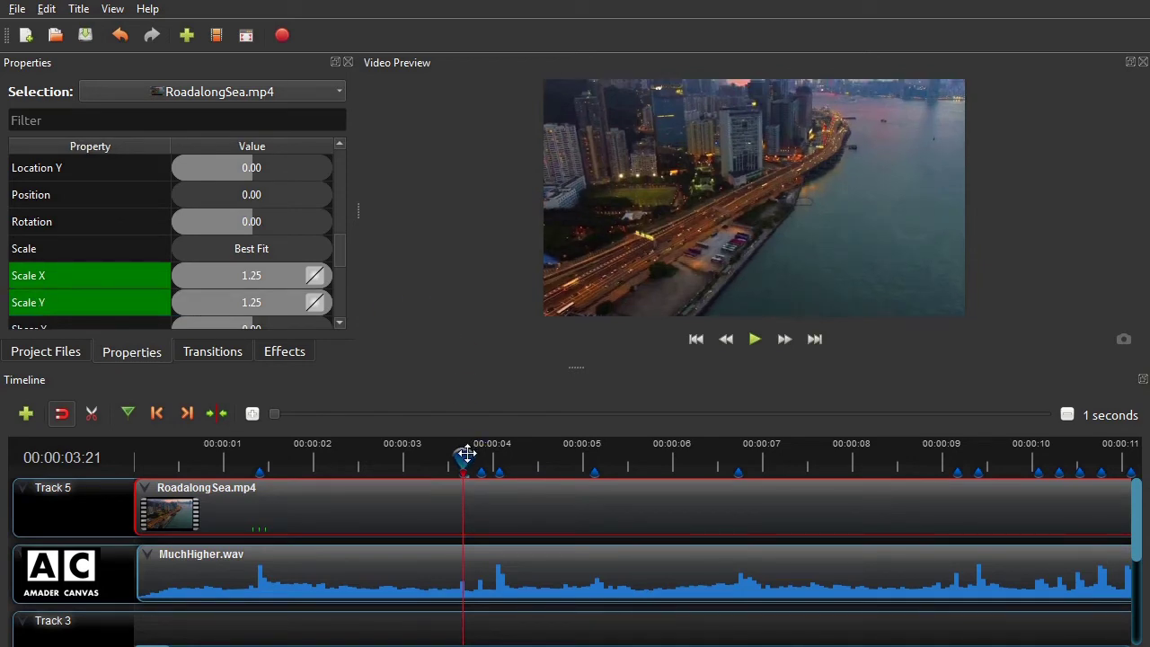
# Set the clip's Scale X and Scale Y to 1 at 00:00:03:19, two frames before the second marker.
pyautogui.press('Left')
pyautogui.press('Left')
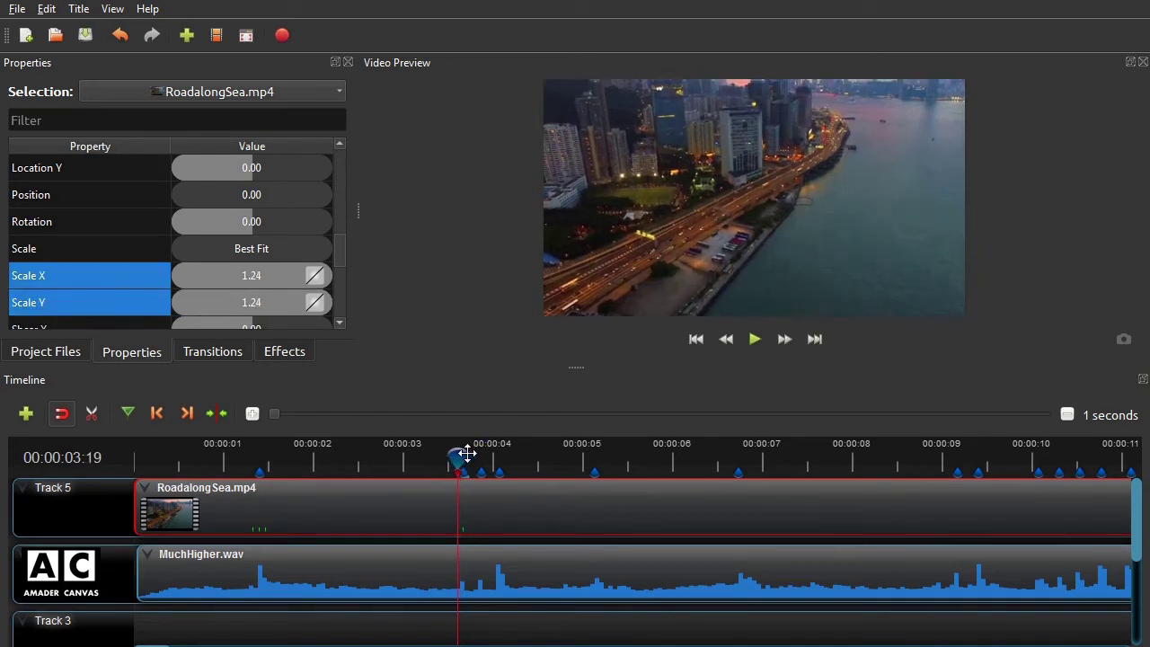
pyautogui.doubleClick(255, 280)
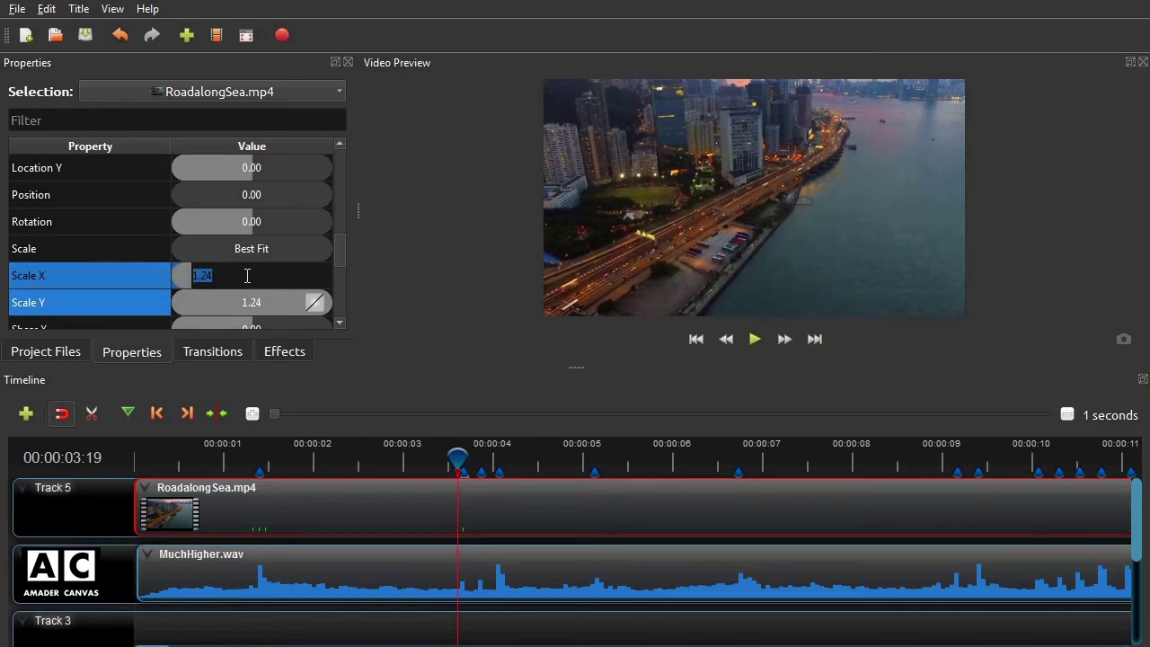
pyautogui.write('1')
pyautogui.click(257, 310)
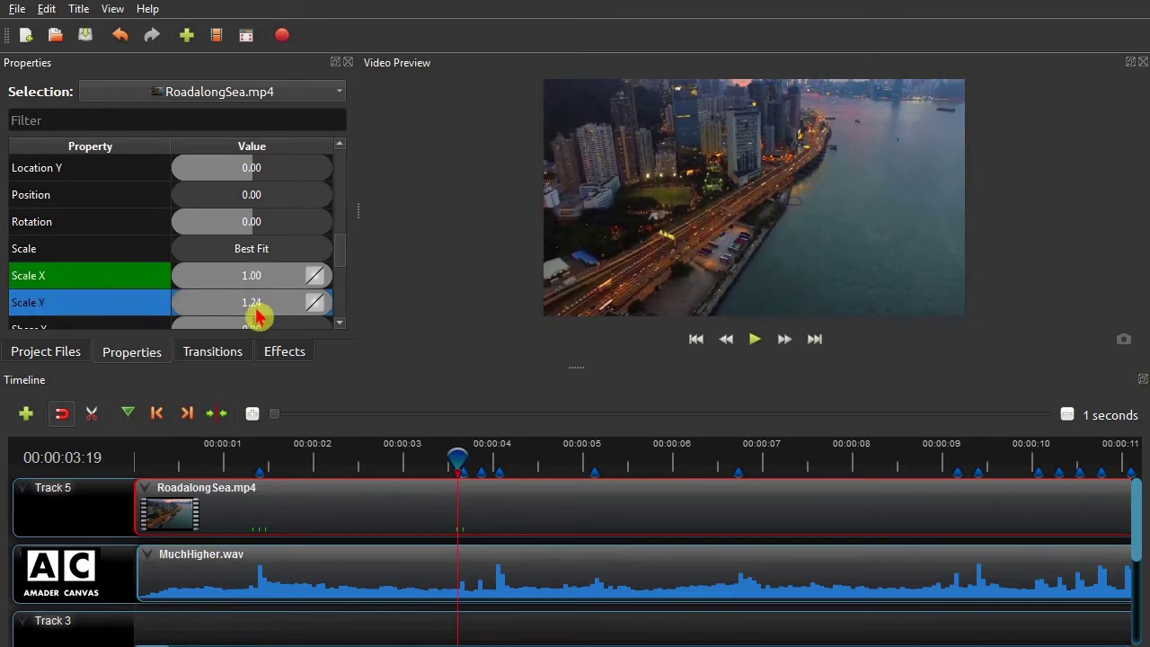
pyautogui.doubleClick(256, 309)
pyautogui.write('1')
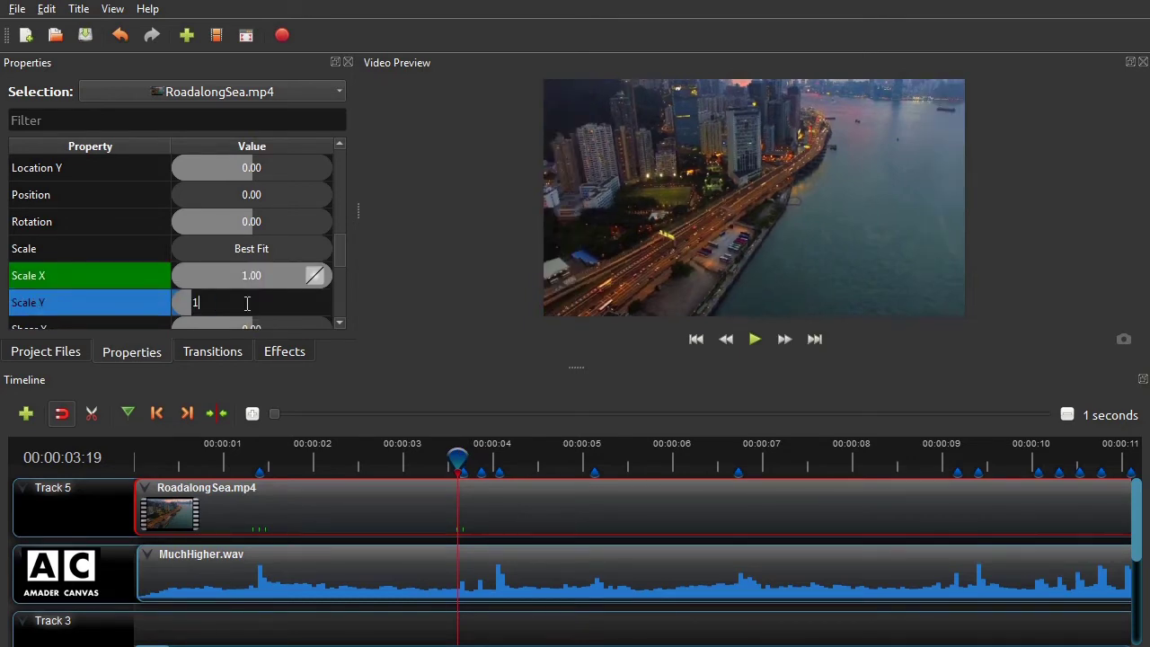
pyautogui.click(460, 334)
# Set the clip's Scale X and Scale Y to 1 at 00:00:03:23, two frames after the second marker.
pyautogui.press('Right')
pyautogui.press('Right')
pyautogui.press('Right')
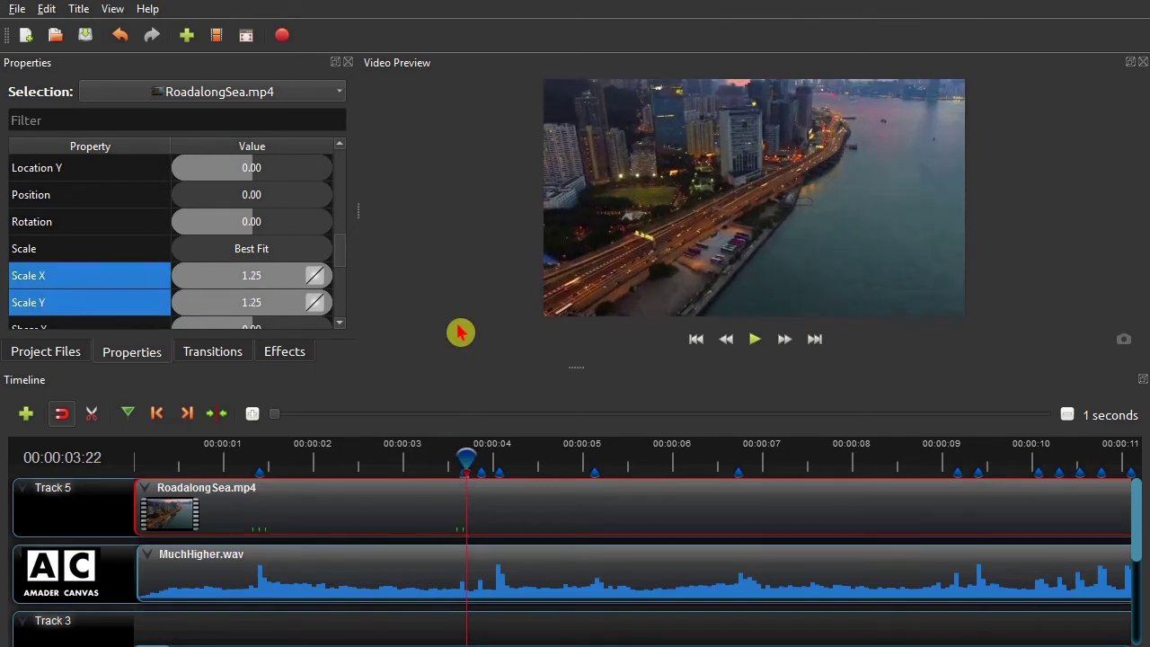
pyautogui.press('Left')
pyautogui.press('Right')
pyautogui.press('Right')
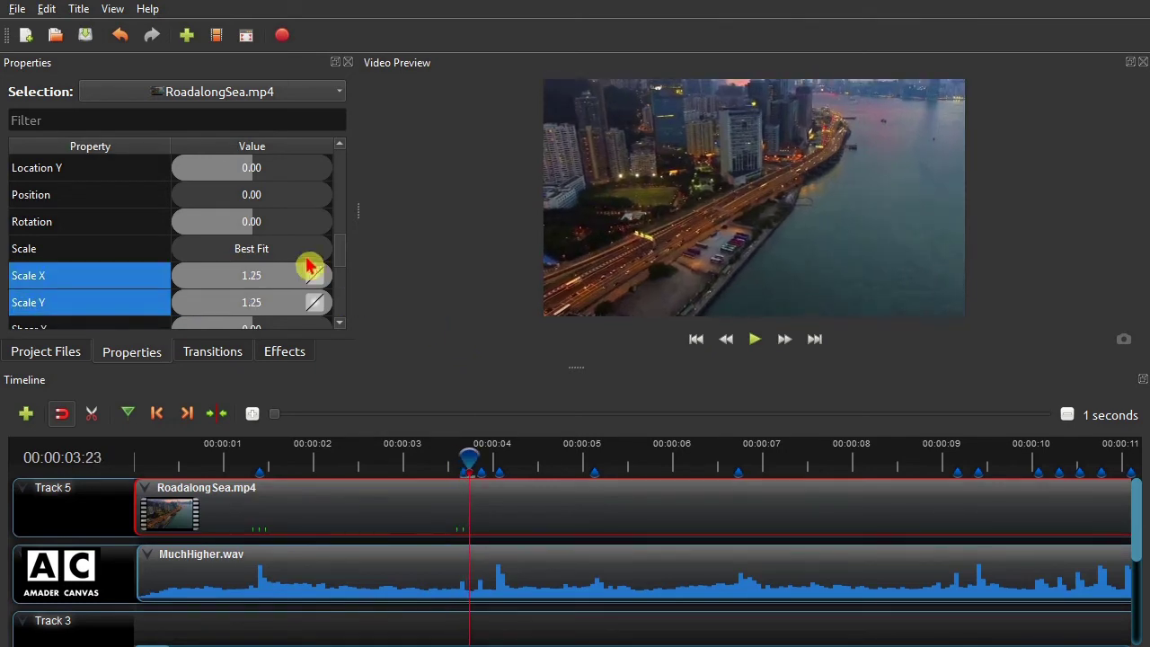
pyautogui.doubleClick(274, 272)
pyautogui.write('1')
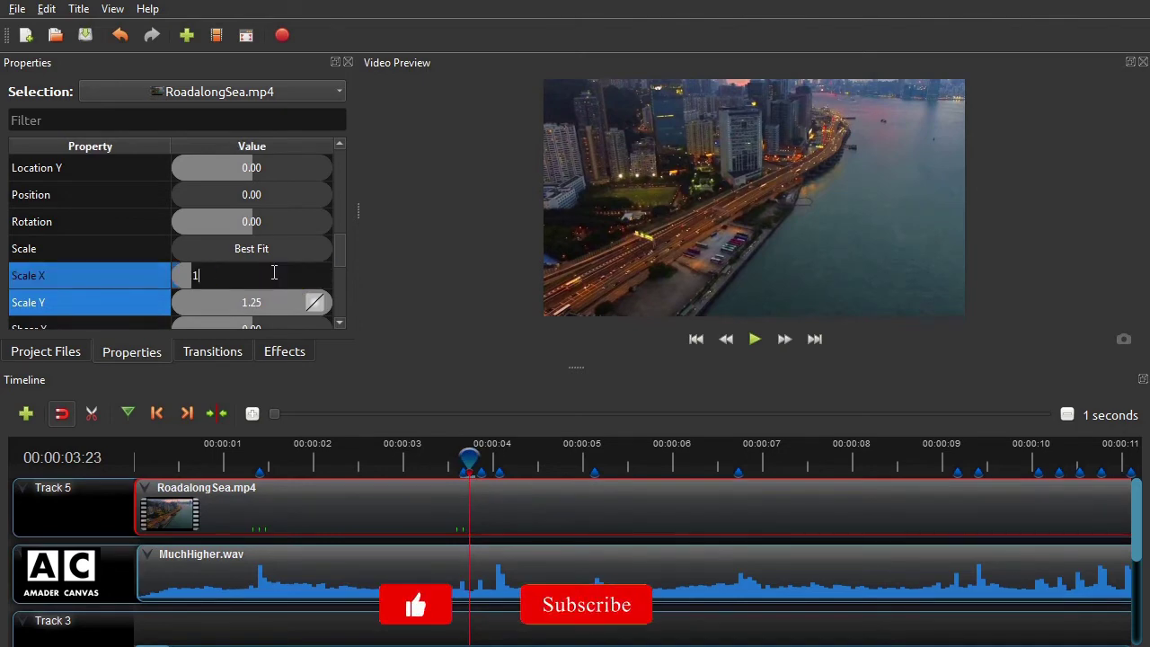
pyautogui.doubleClick(275, 300)
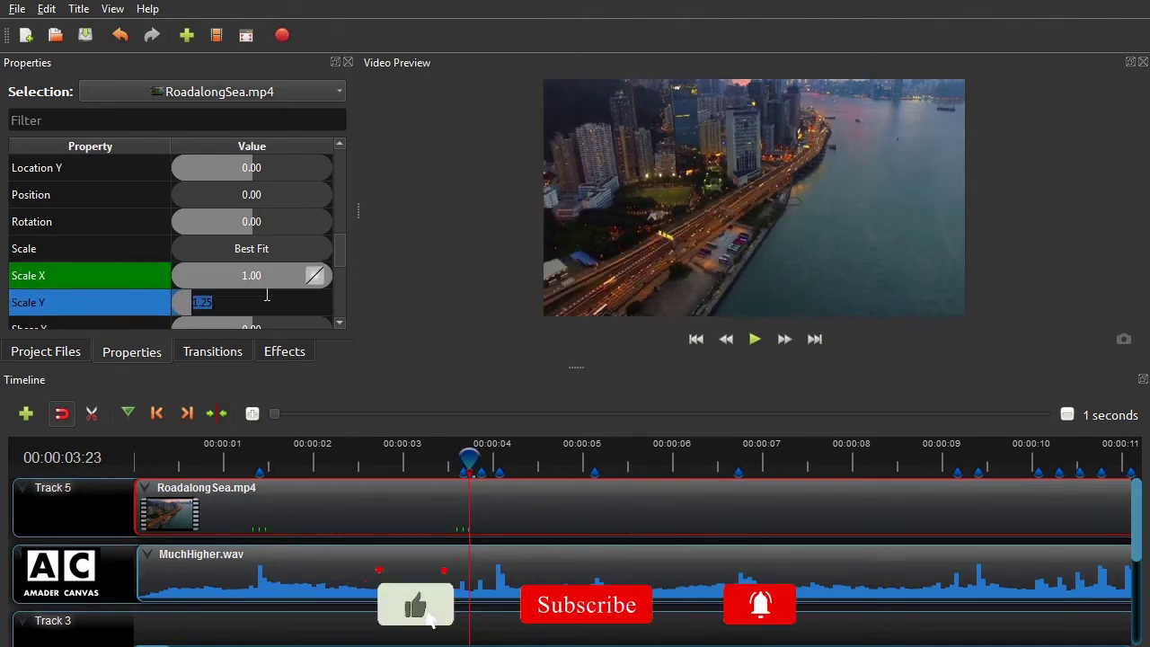
pyautogui.write('1')
pyautogui.click(441, 342)
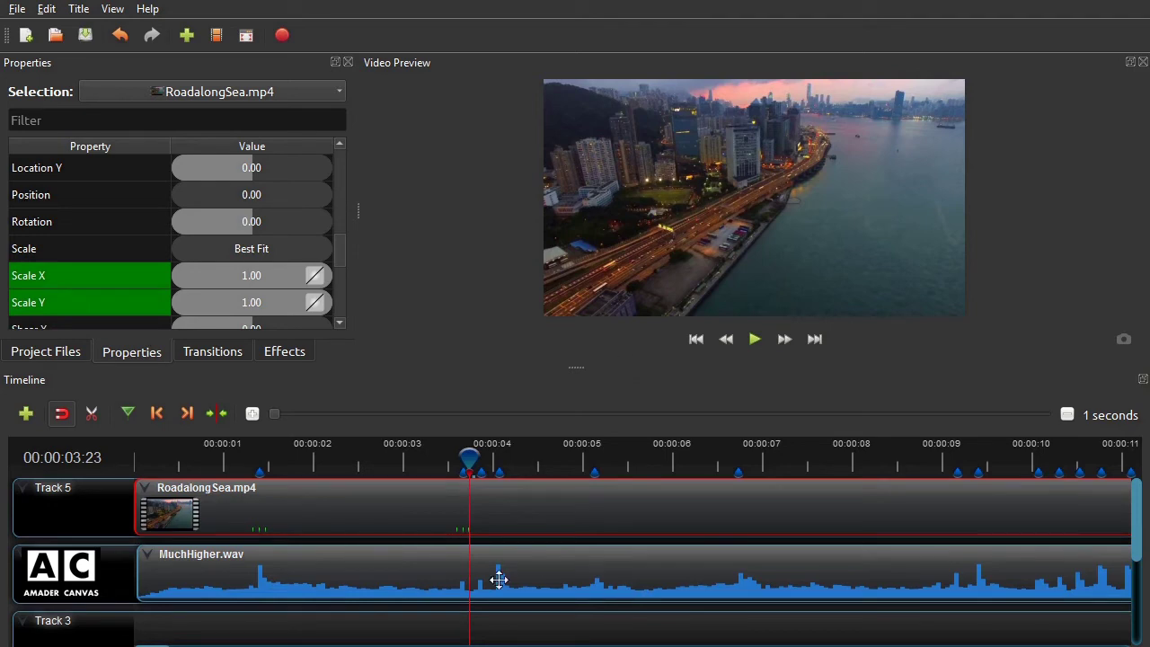
# Set the clip's Scale X to 1.25 at the third marker, 00:00:03:27, and open its Scale Y value for editing.
pyautogui.hscroll(3, 633, 539)
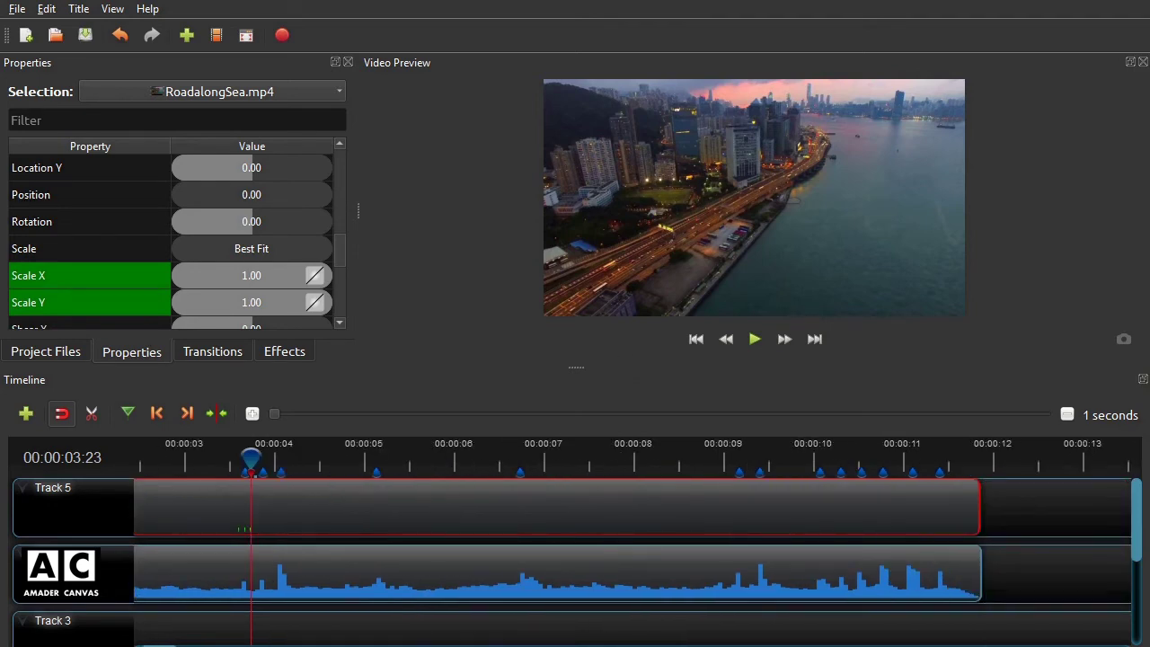
pyautogui.click(187, 414)
pyautogui.doubleClick(257, 269)
pyautogui.write('1.25')
pyautogui.doubleClick(202, 310)
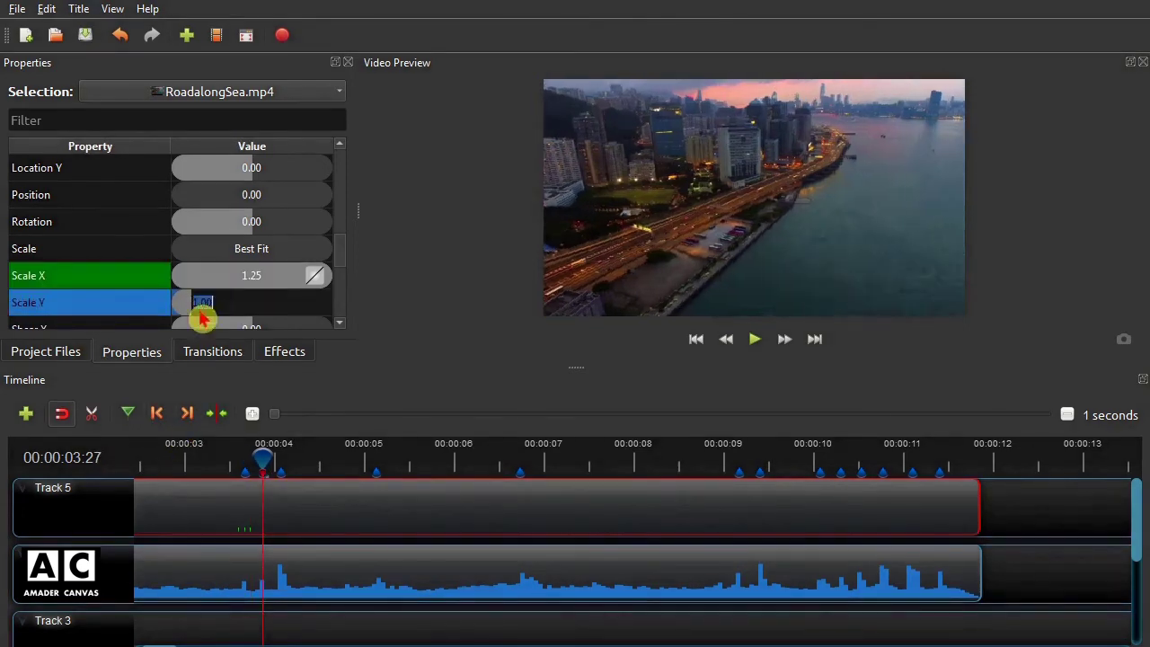
# Set the clip's Scale Y to 1.25 at the fourth marker, 00:00:04:03.
pyautogui.click(187, 414)
pyautogui.doubleClick(234, 302)
pyautogui.write('1.2')
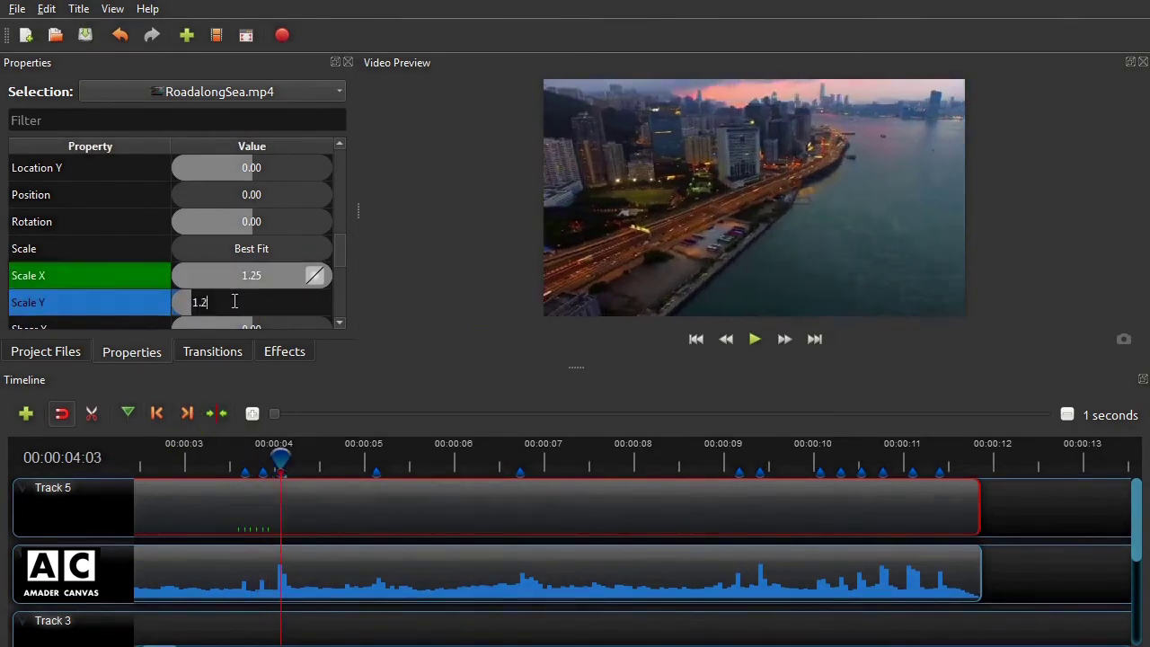
pyautogui.write('5')
pyautogui.press('Return')
# Advance past the 00:00:05:05 marker and set the clip's Scale X to 1 at 00:00:06:21, just before the following marker.
pyautogui.click(187, 413)
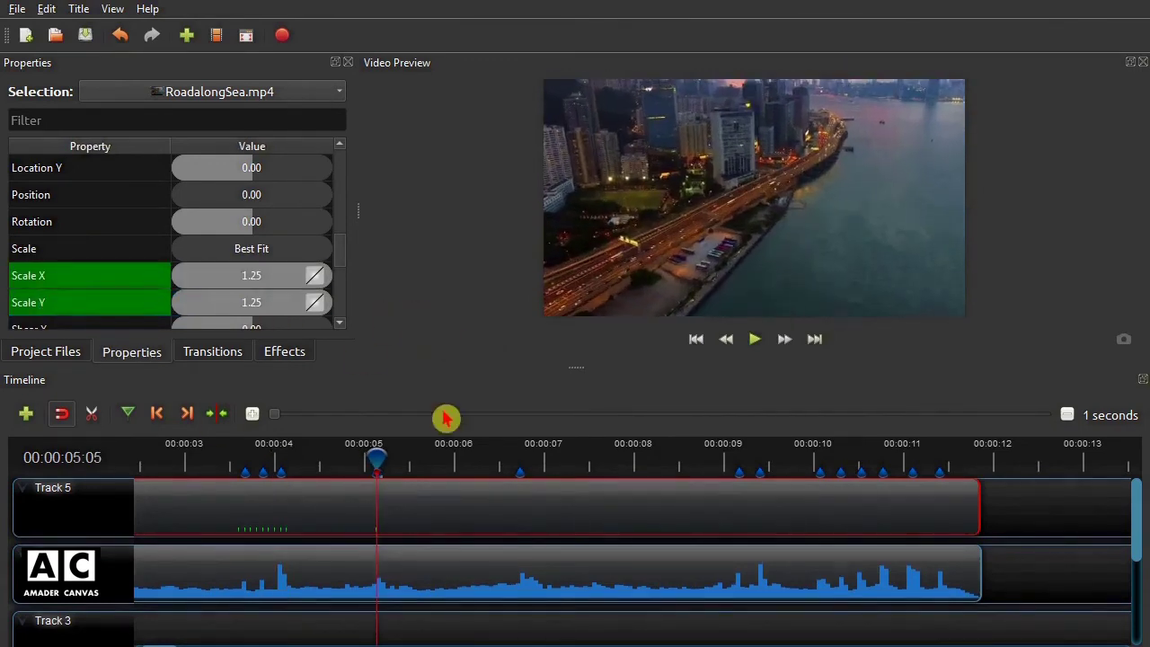
pyautogui.click(187, 413)
pyautogui.doubleClick(252, 275)
pyautogui.write('1')
pyautogui.press('Return')
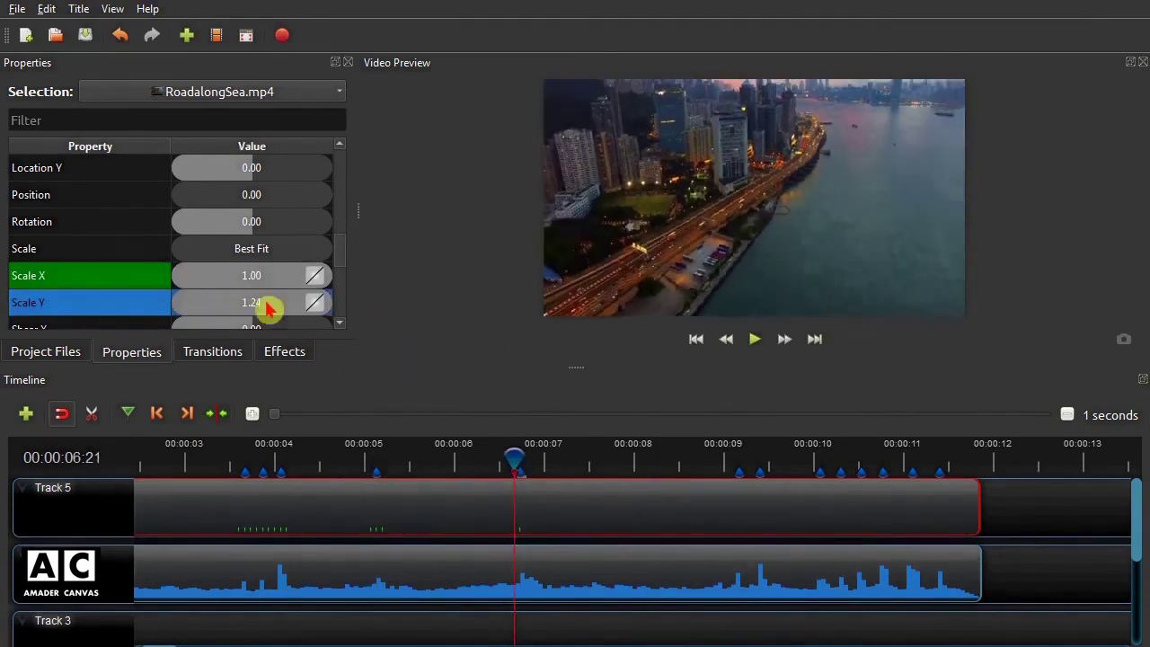
# Set the clip's Scale X to 1.25 at the marker just after the nine-second mark.
pyautogui.click(187, 413)
pyautogui.doubleClick(242, 275)
pyautogui.write('1.25')
pyautogui.press('Return')
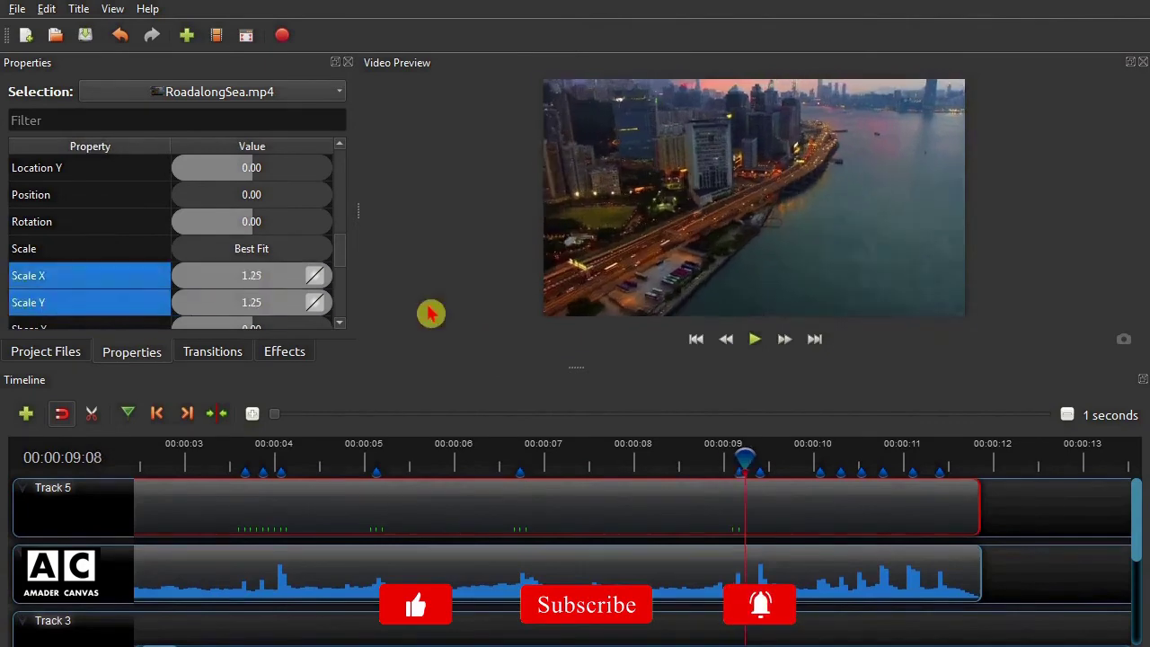
# Set the clip's Scale Y to 1 at 00:00:10:05, between the two markers just after the ten-second mark.
pyautogui.click(187, 414)
pyautogui.doubleClick(251, 301)
pyautogui.write('1')
pyautogui.press('Return')
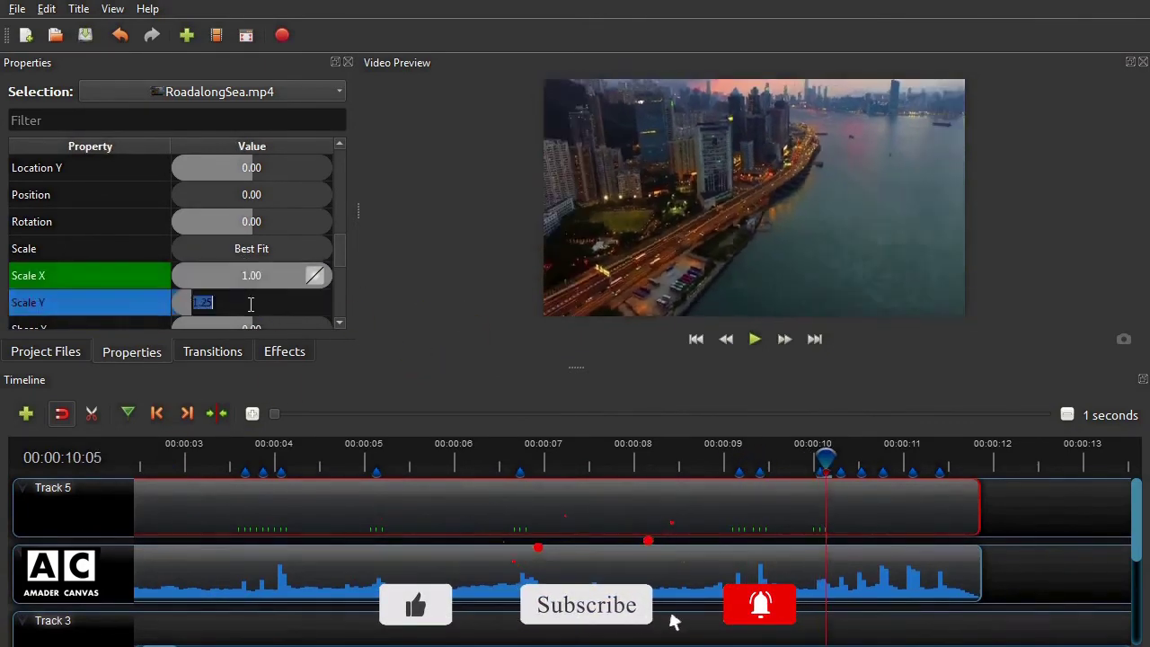
# Set the clip's Scale X and Scale Y to 1.25 at the 00:00:10:10 marker.
pyautogui.doubleClick(240, 275)
pyautogui.write('1.2')
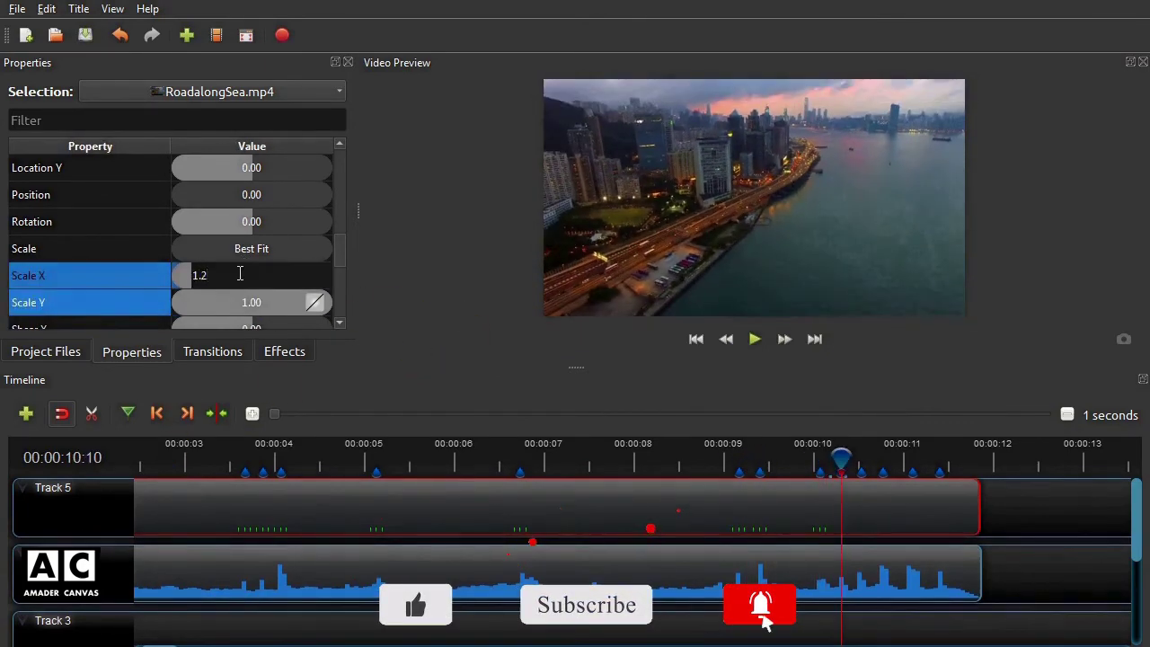
pyautogui.write('5')
pyautogui.press('Return')
pyautogui.doubleClick(241, 302)
pyautogui.write('1.2')
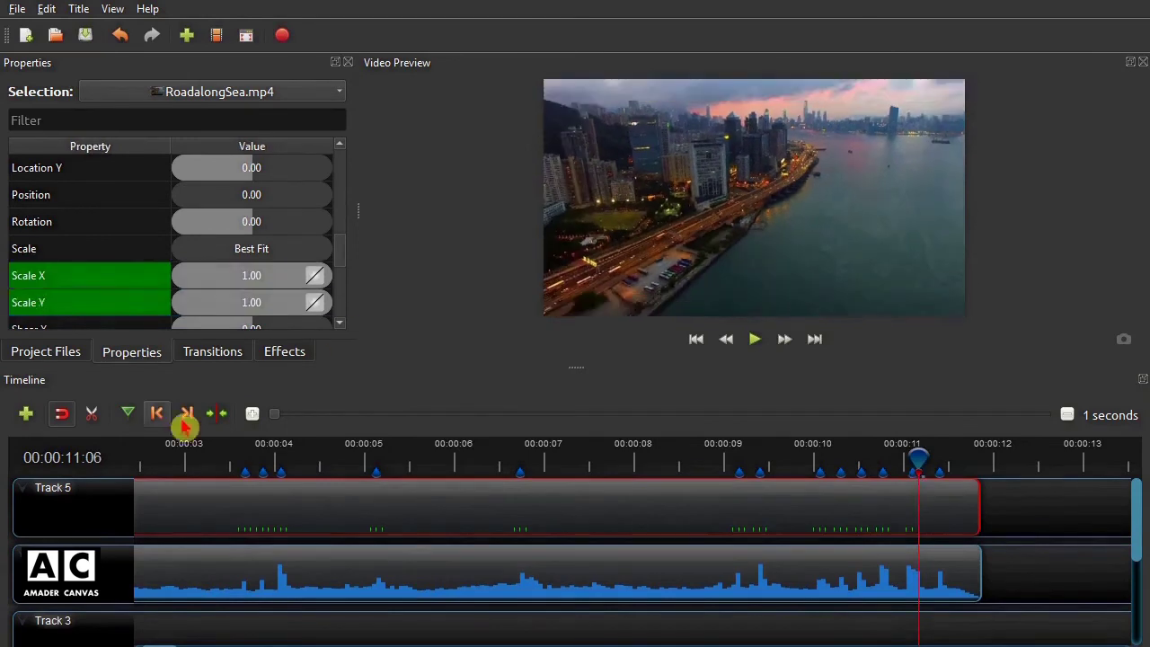
# Set the clip's Scale Y to 1.25 at the final beat marker, around 00:00:11:11.
pyautogui.doubleClick(252, 301)
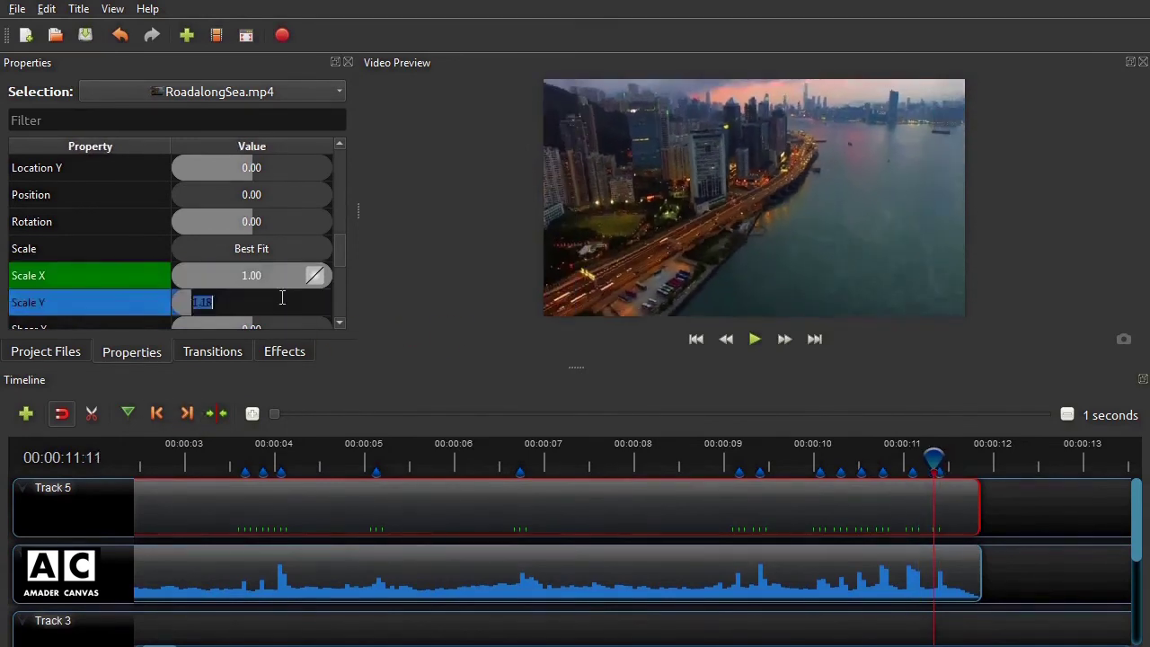
pyautogui.write('1.25')
pyautogui.press('Return')
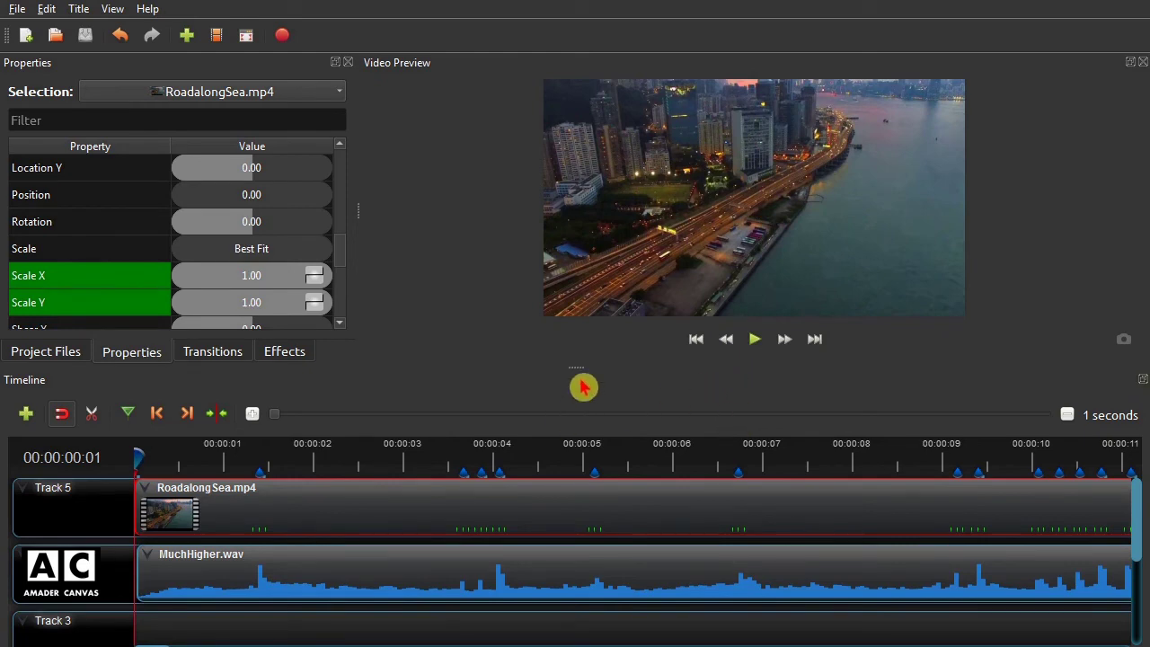
# Enlarge the video preview, play the edited clip from the beginning to check the zoom effect, and return the playhead to the start.
pyautogui.moveTo(574, 368); pyautogui.dragTo(574, 349)
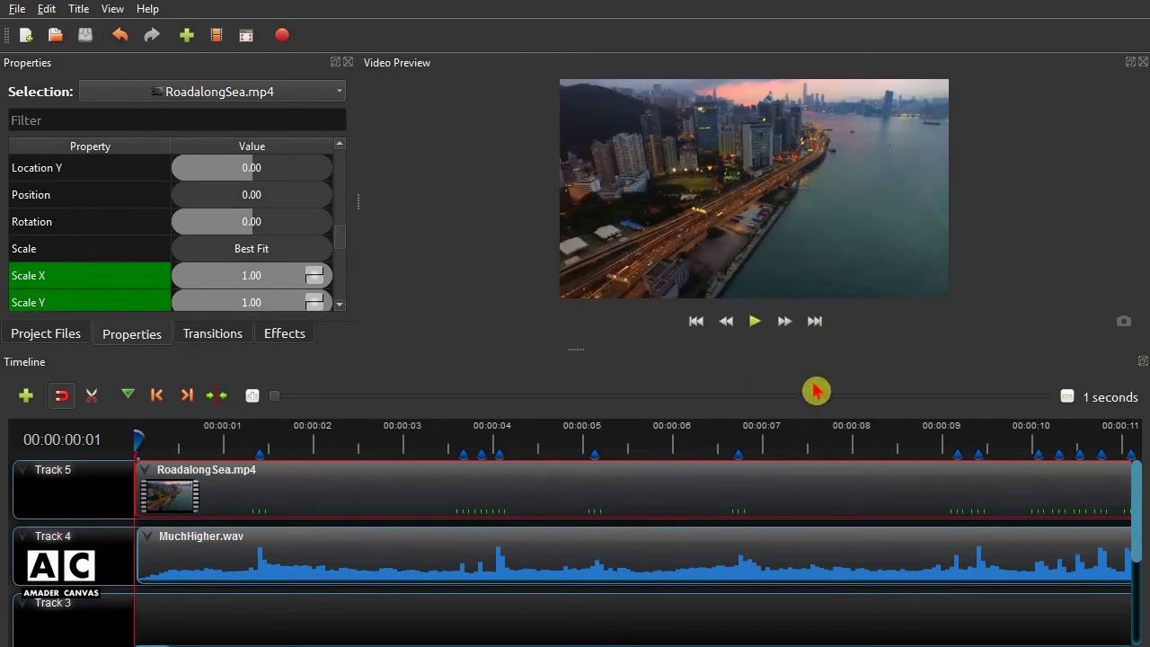
pyautogui.moveTo(583, 347); pyautogui.dragTo(591, 423)
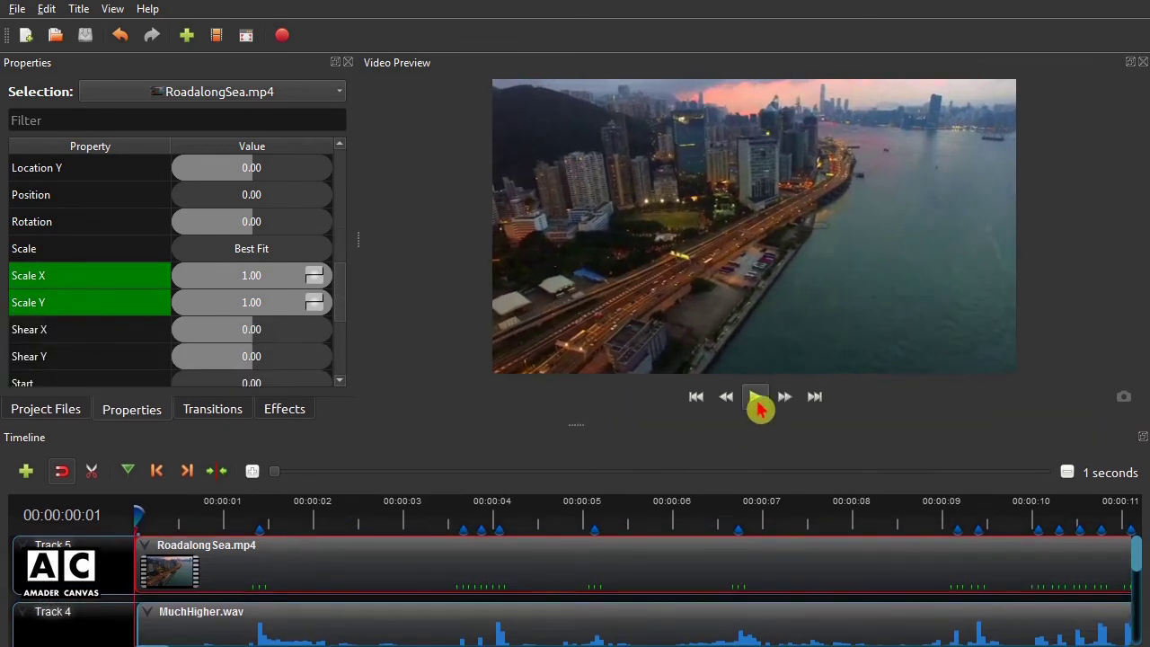
pyautogui.click(756, 404)
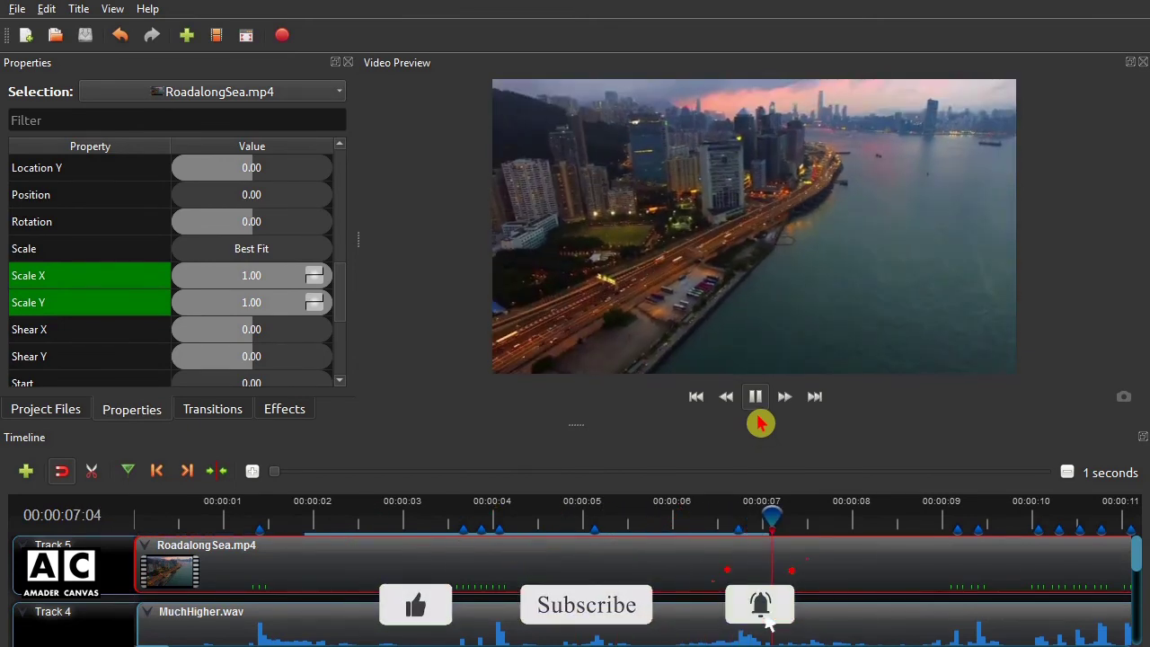
pyautogui.click(760, 403)
pyautogui.click(757, 402)
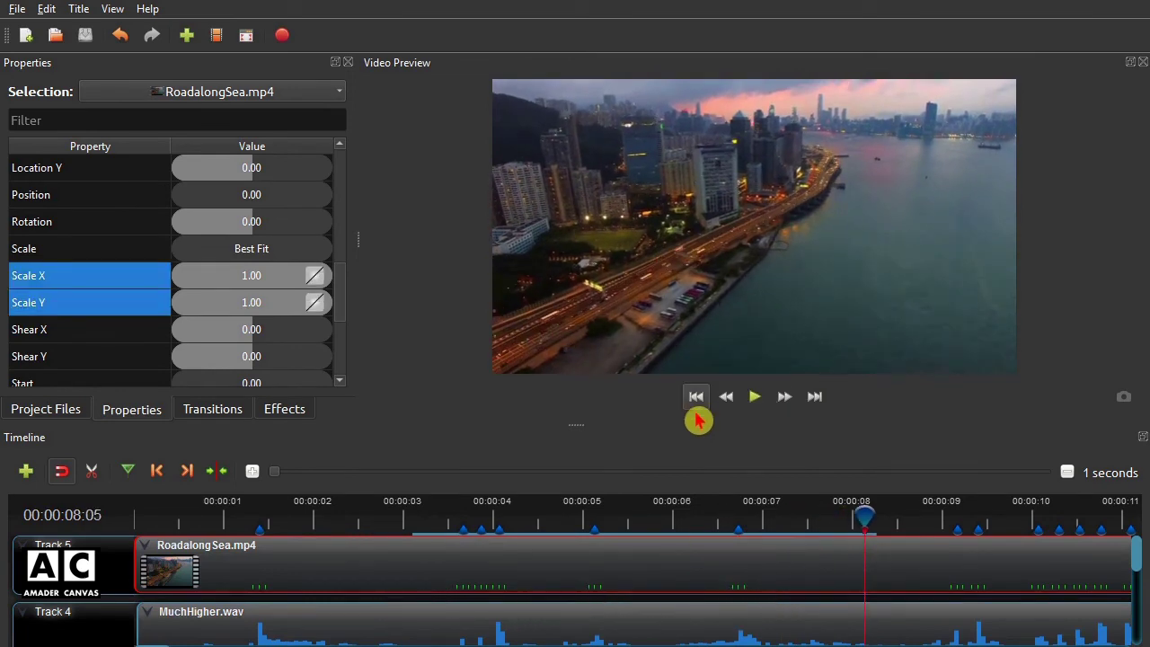
pyautogui.click(696, 400)
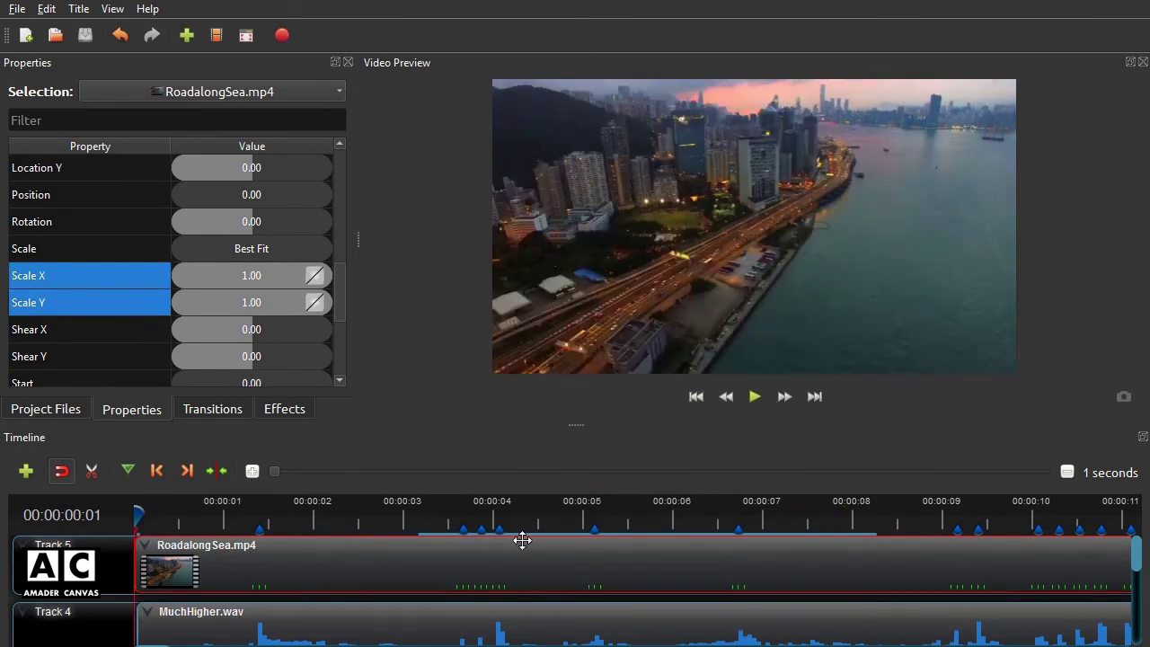
# Export the video as "shake effect" to E:/ in MP4 (h.264), HD 720p 30 fps (1280x720), High quality, and close the export dialog.
pyautogui.click(293, 45)
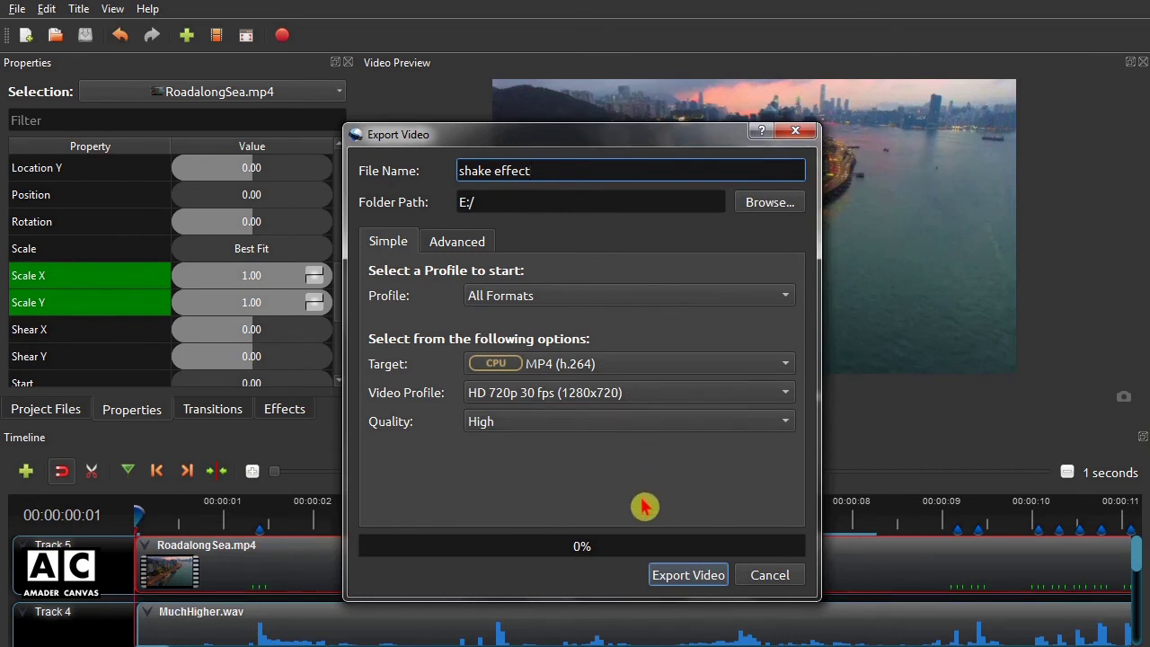
pyautogui.click(689, 576)
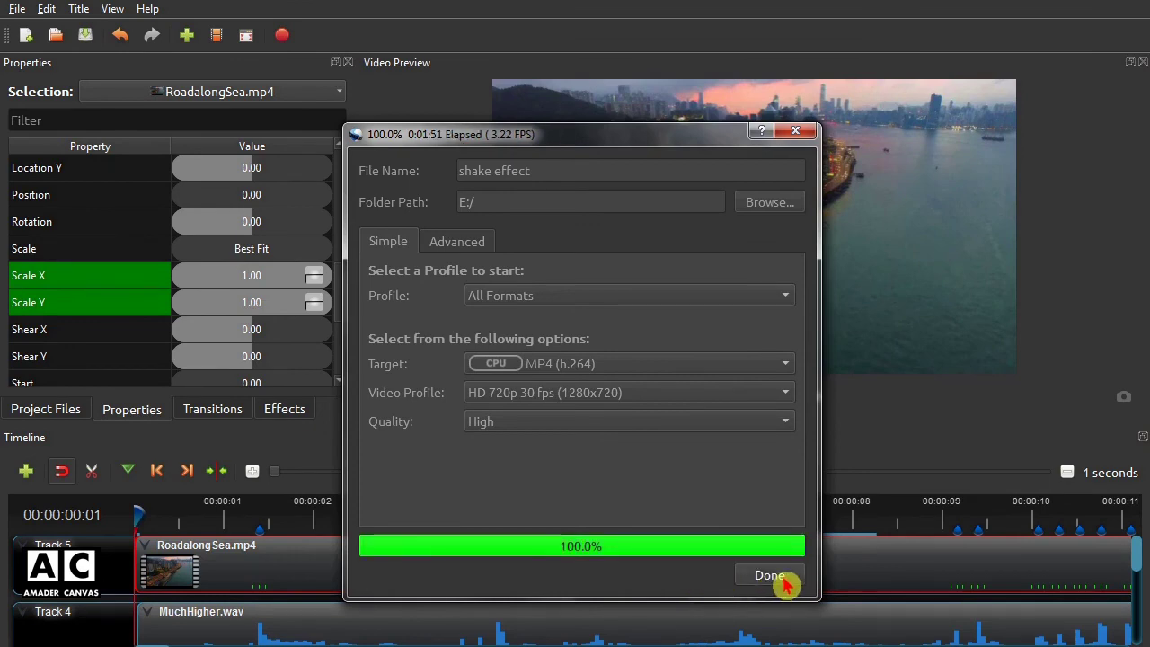
pyautogui.click(769, 576)
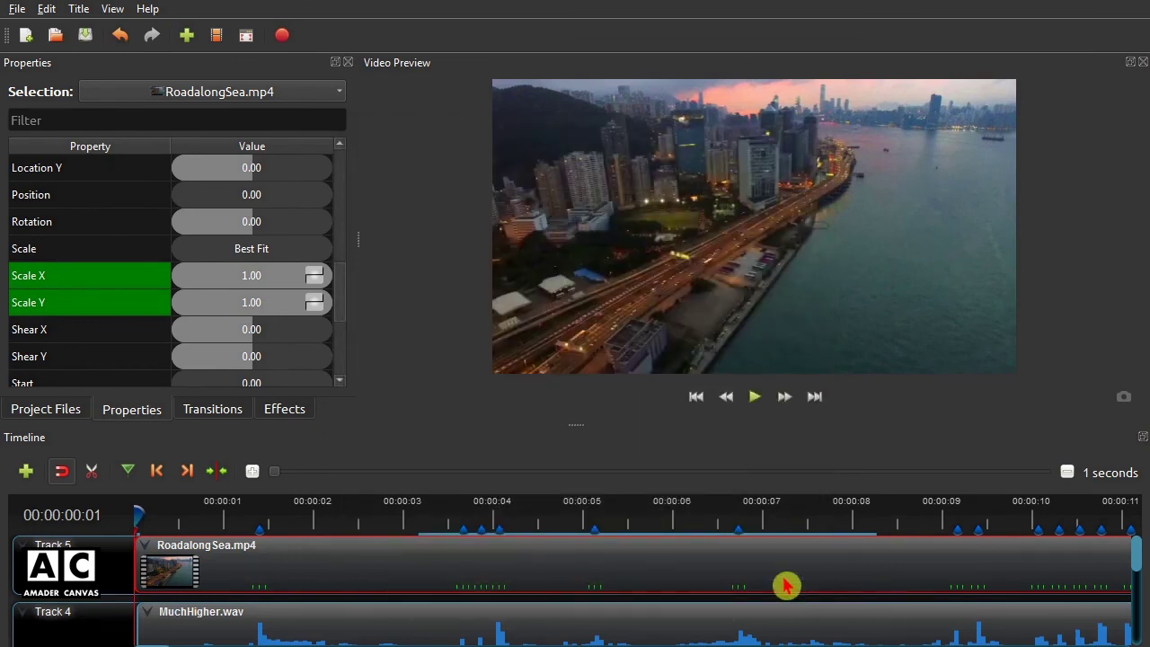